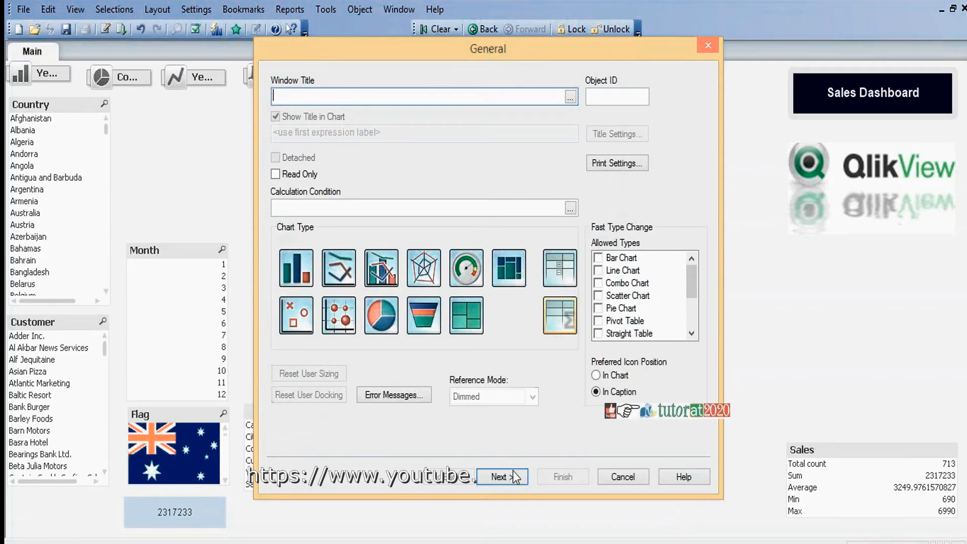
Step: Continue with the straight table chart type and add Customer as the chart's only dimension
click(509, 474)
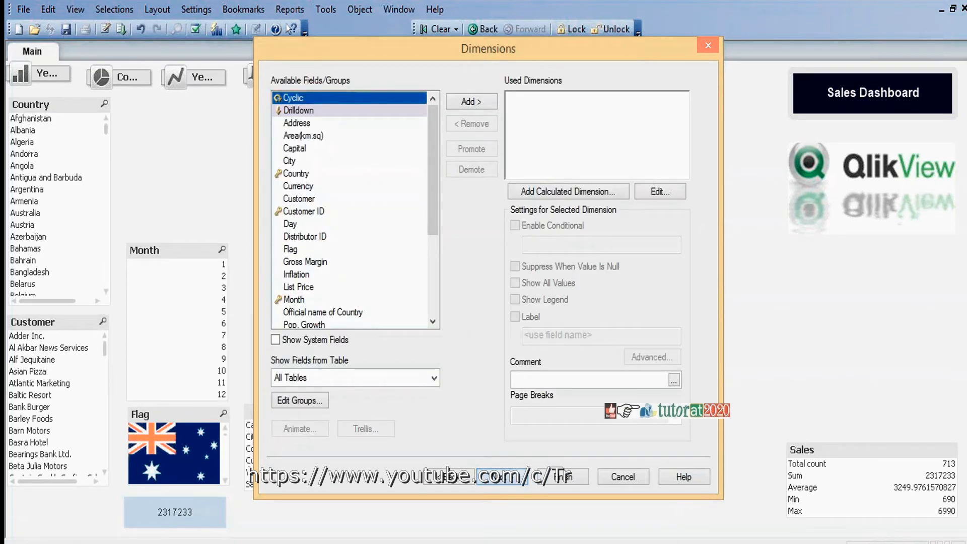
click(300, 200)
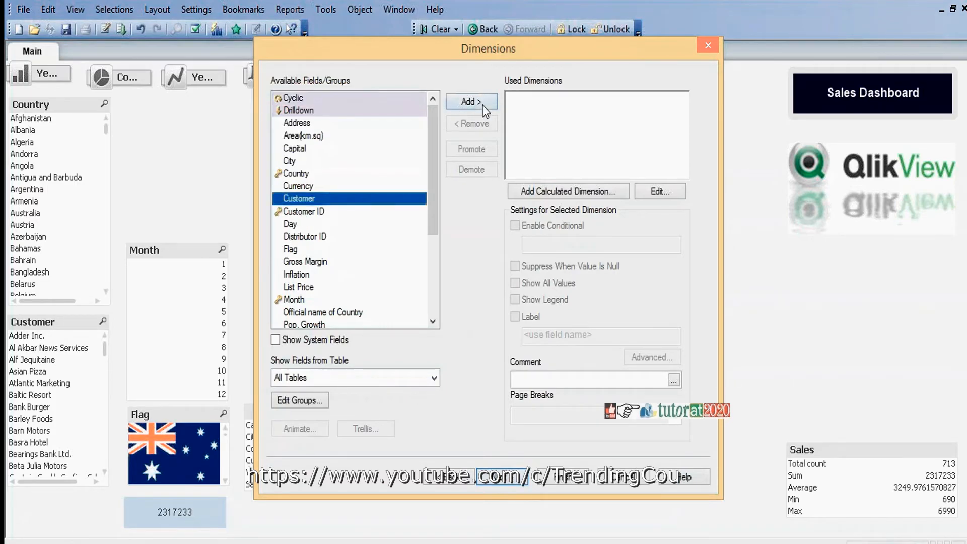
click(476, 101)
click(505, 481)
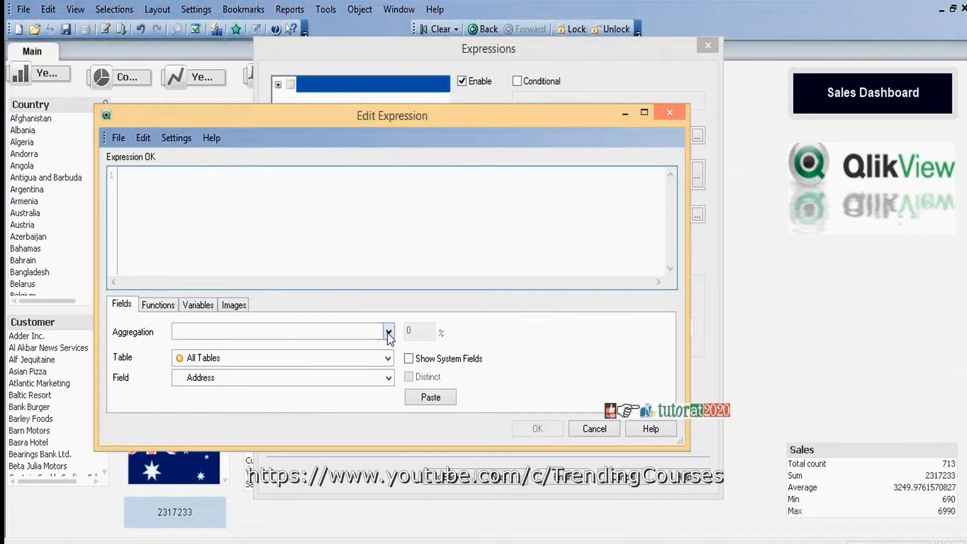
Step: Define the chart's expression as Sum (Sales) by pasting the Sum aggregation of the Sales field
click(388, 332)
click(253, 535)
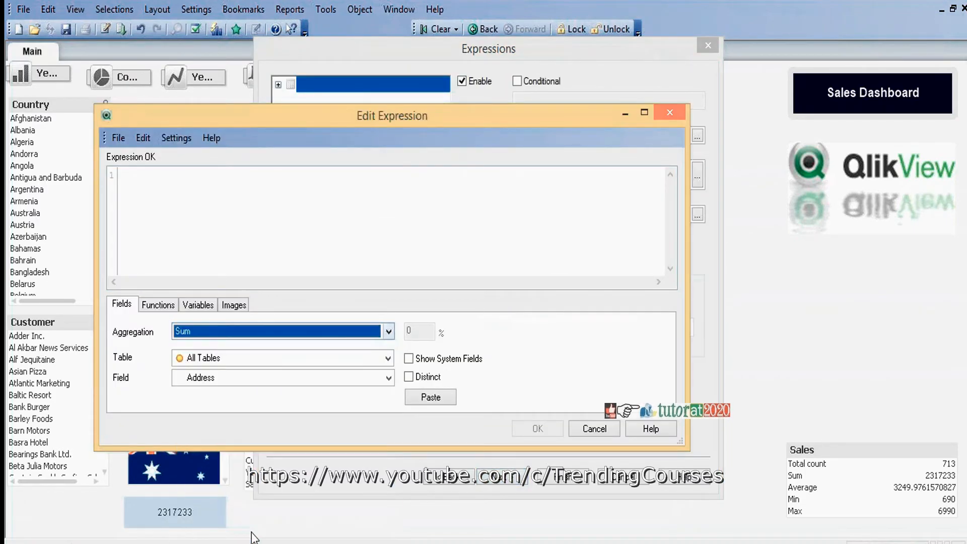
click(387, 378)
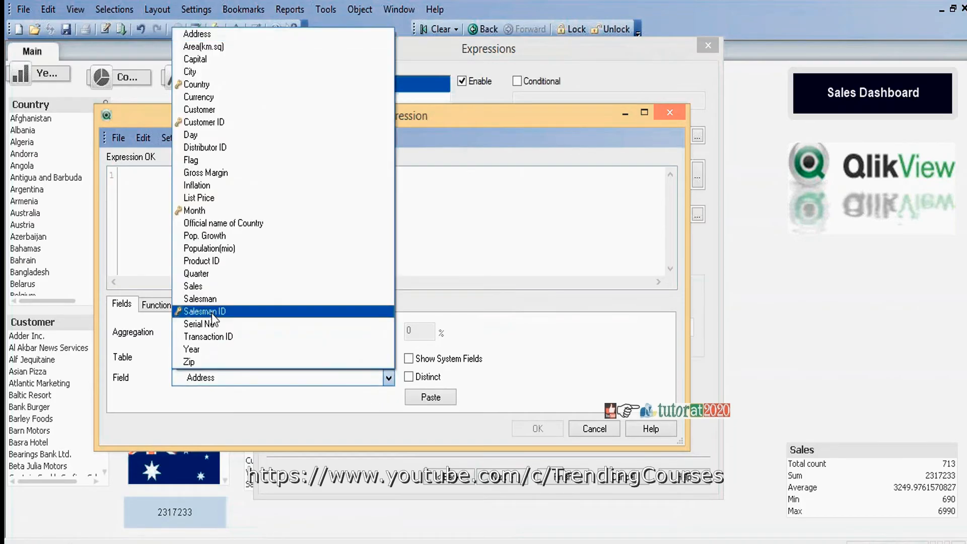
click(206, 284)
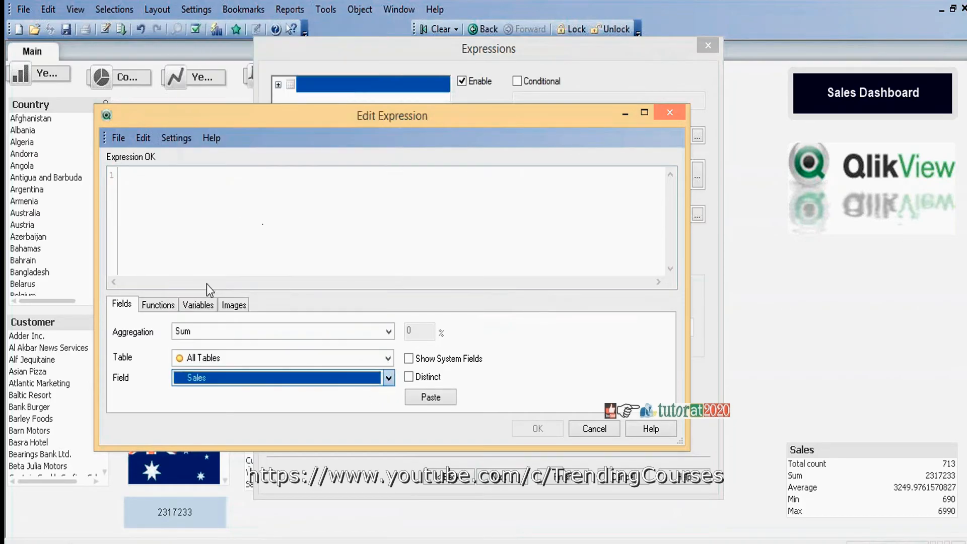
click(422, 399)
click(537, 428)
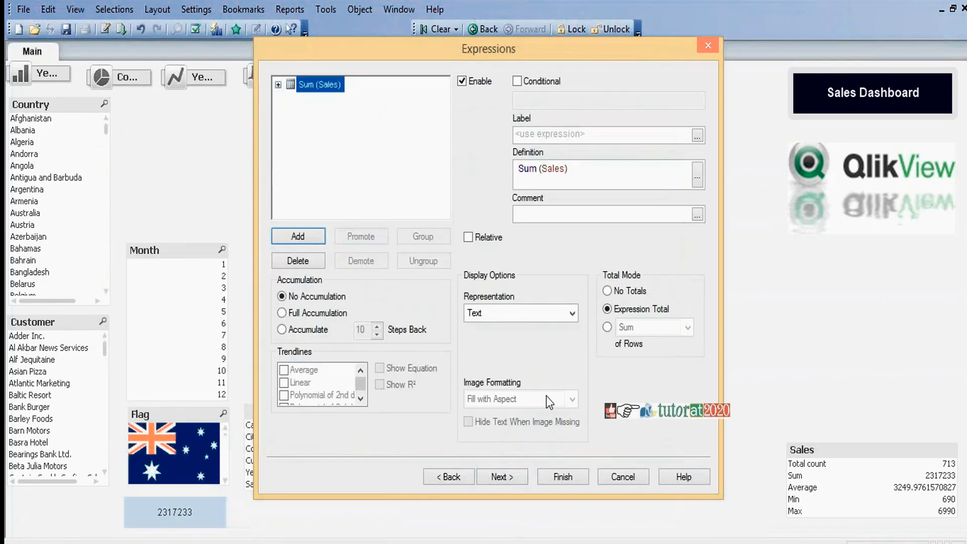
Step: Label the expression "Sales" and finish creating the chart
click(575, 135)
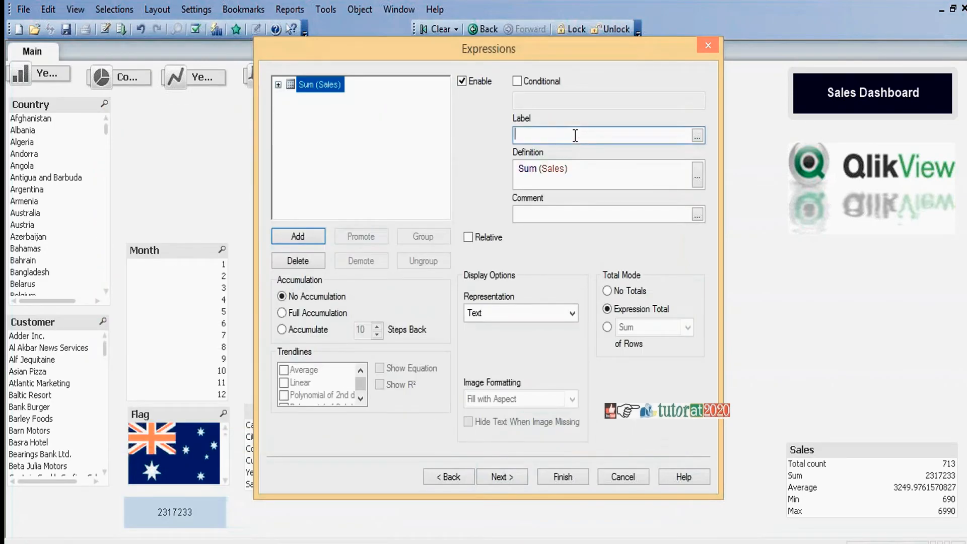
text(Sales)
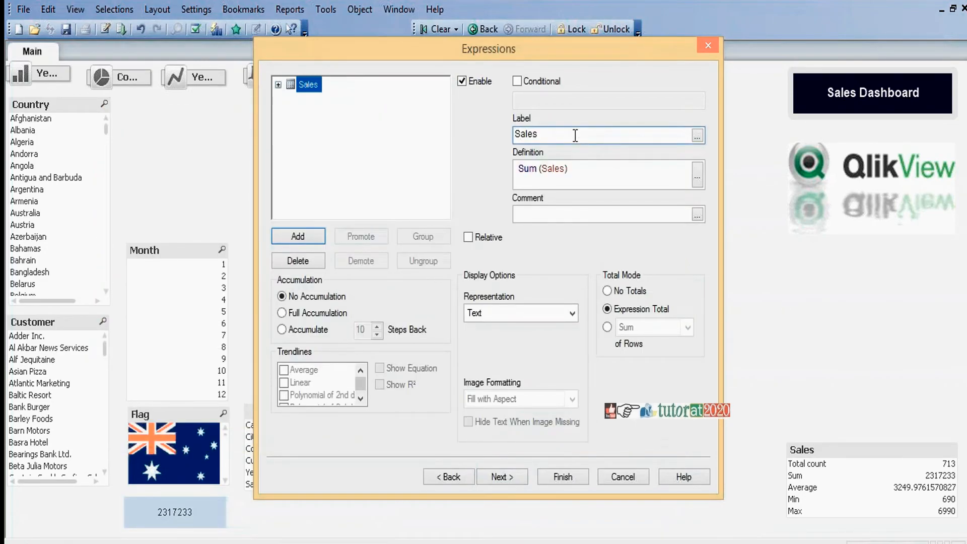
click(572, 482)
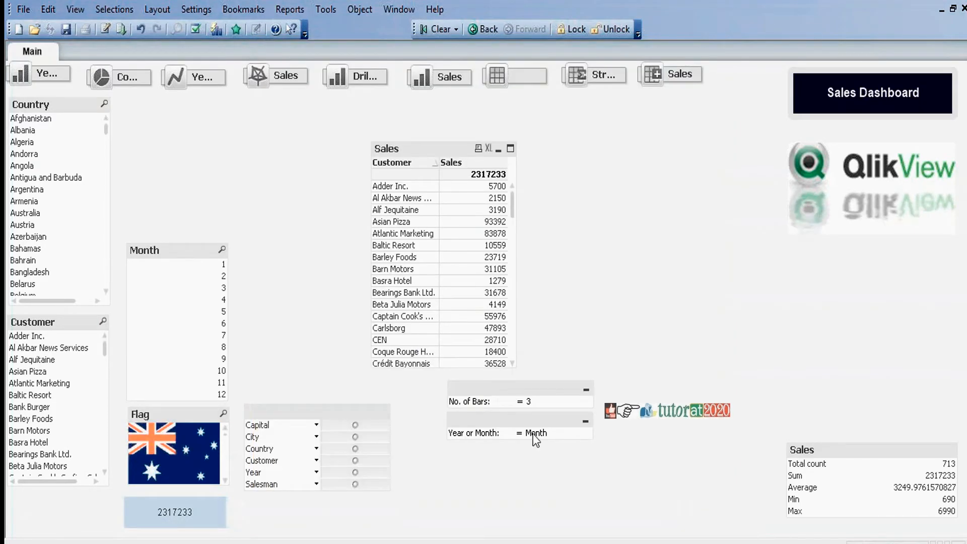
Step: Move the new Sales table slightly up and to the right on the sheet
click(429, 146)
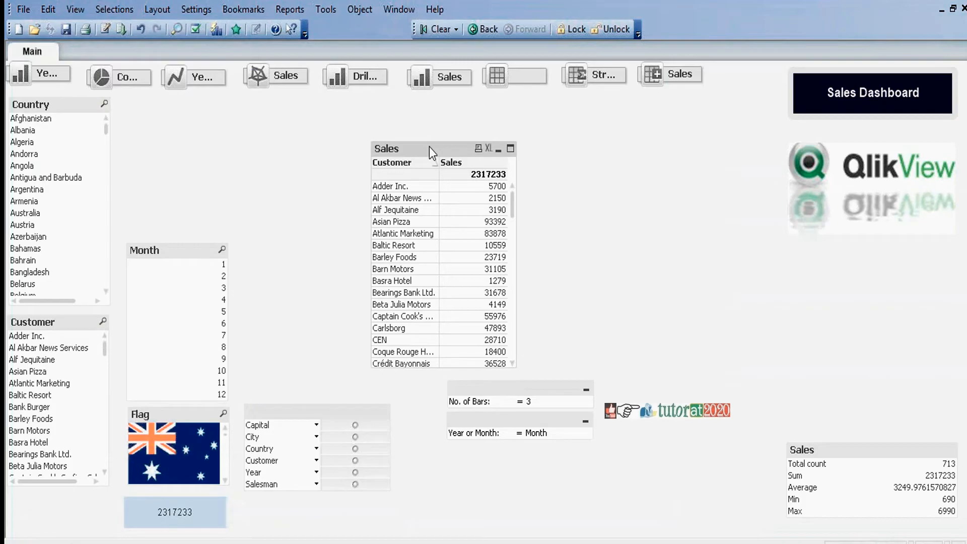
drag(429, 146, 441, 122)
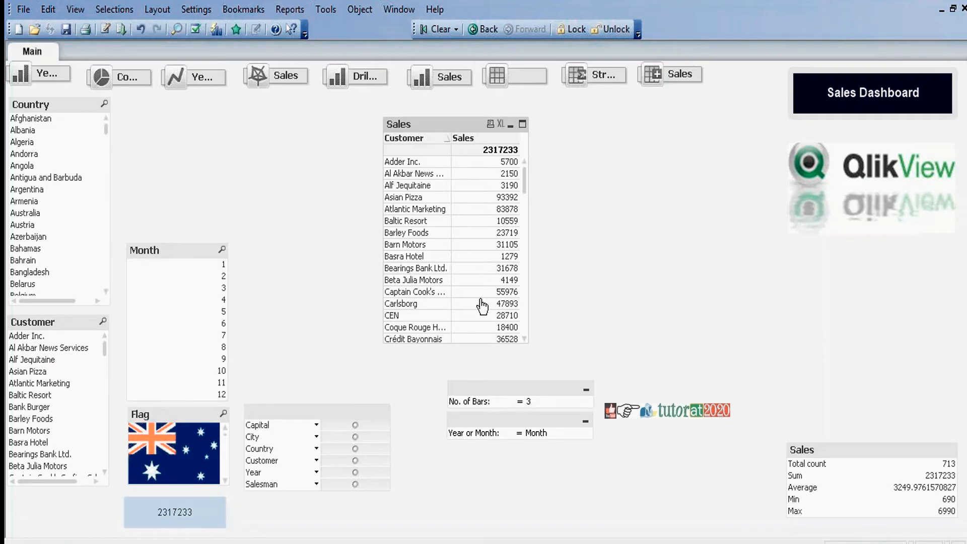
mouse_move(523, 180)
mouse_down()
mouse_move(524, 336)
mouse_move(533, 171)
mouse_up()
click(354, 153)
click(431, 130)
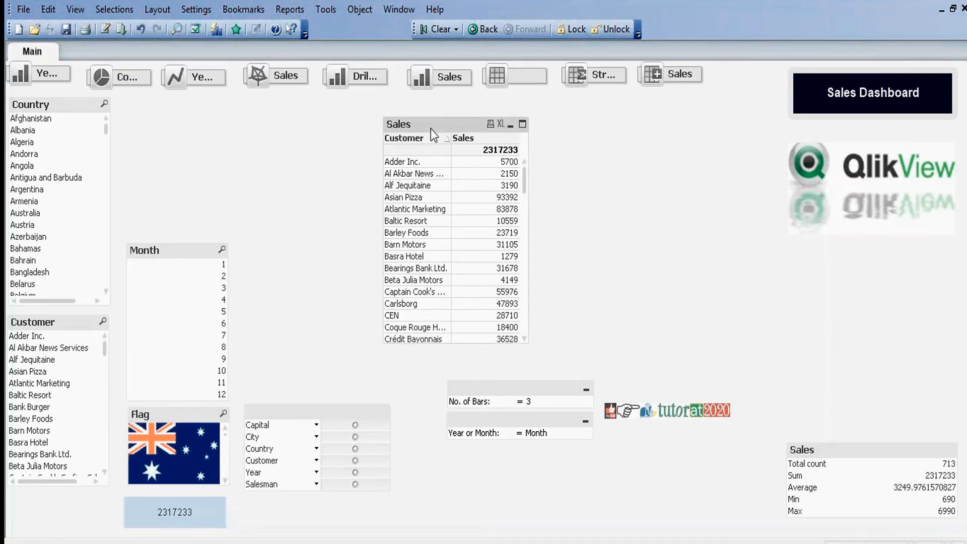
Step: Restrict the Sales table's Customer dimension to the largest 5 values and turn off Show Others
right_click(430, 128)
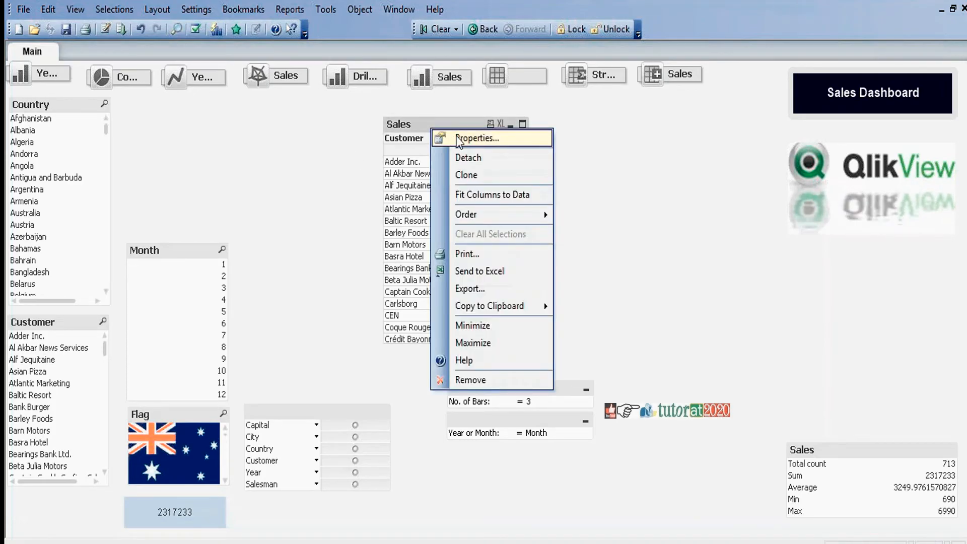
click(445, 136)
click(377, 75)
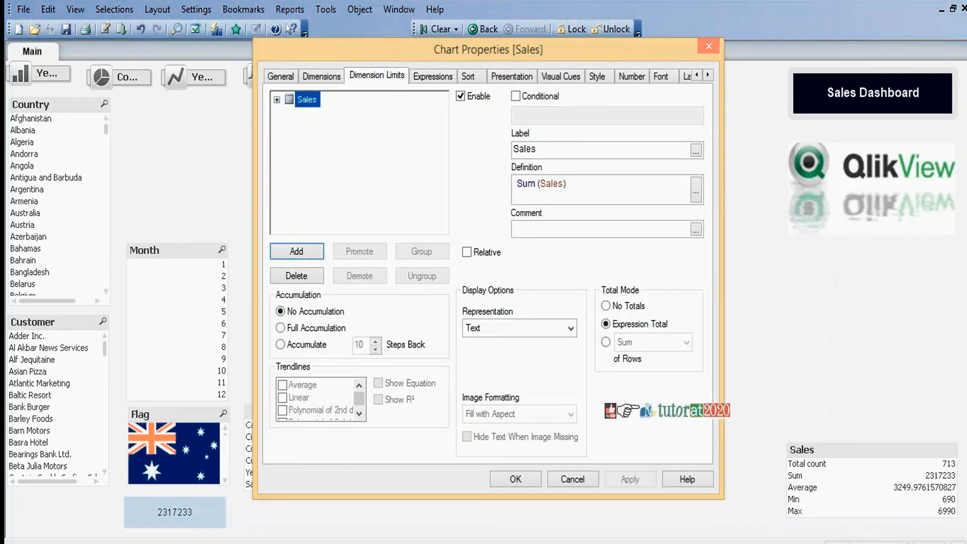
click(387, 113)
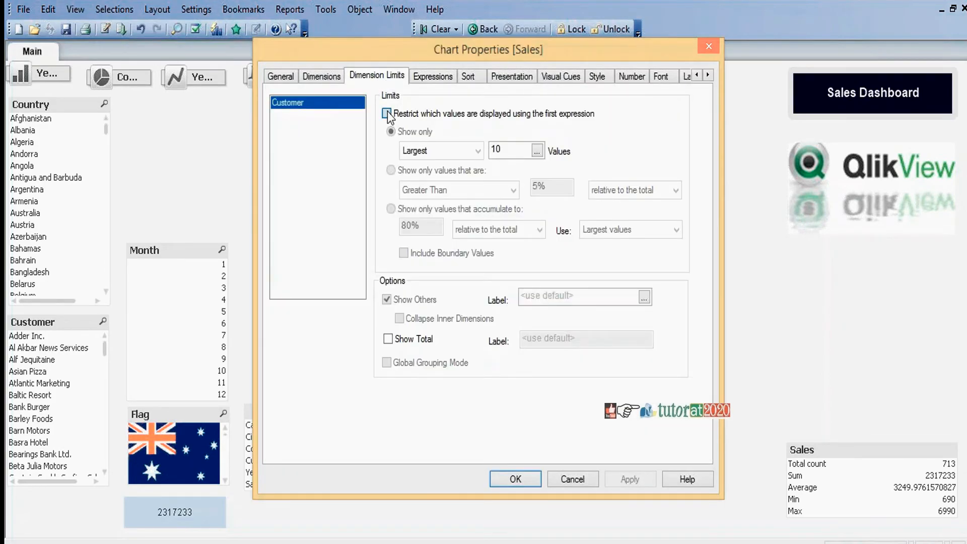
click(510, 153)
key(BackSpace)
key(BackSpace)
text(5)
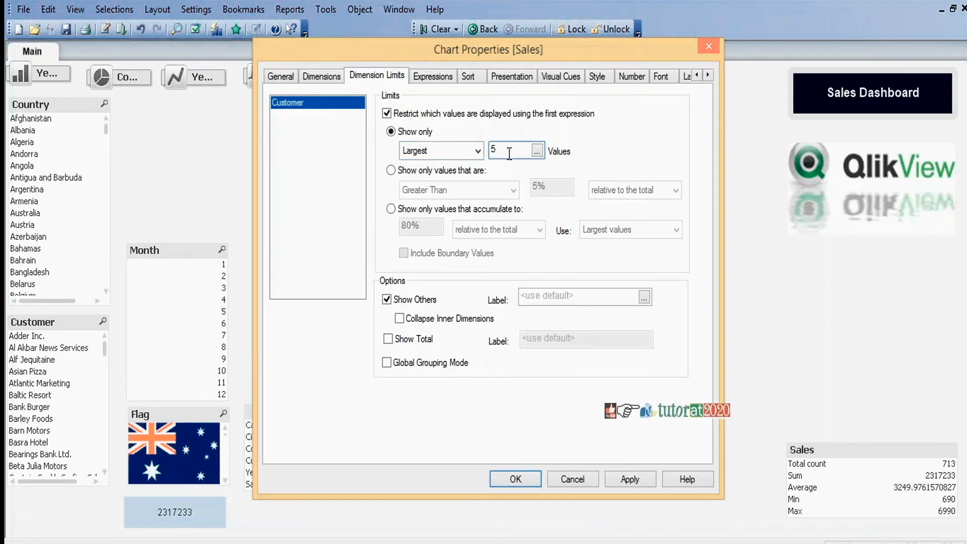
click(386, 299)
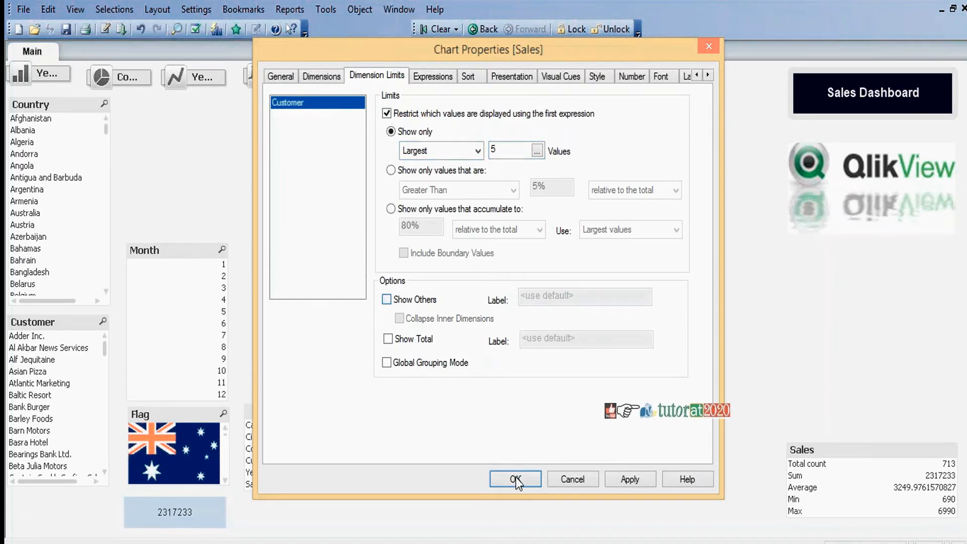
click(527, 479)
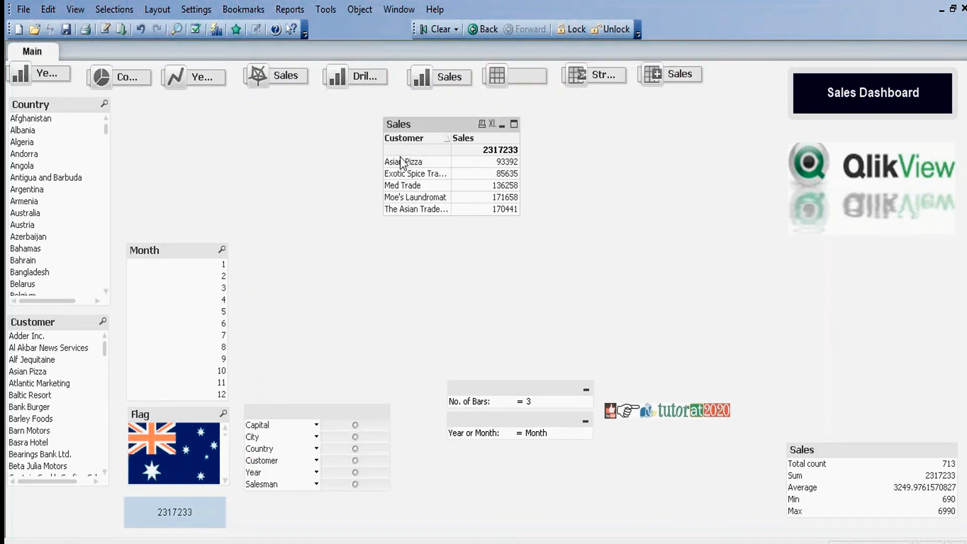
Step: Fit the Sales table's columns to their data
right_click(427, 121)
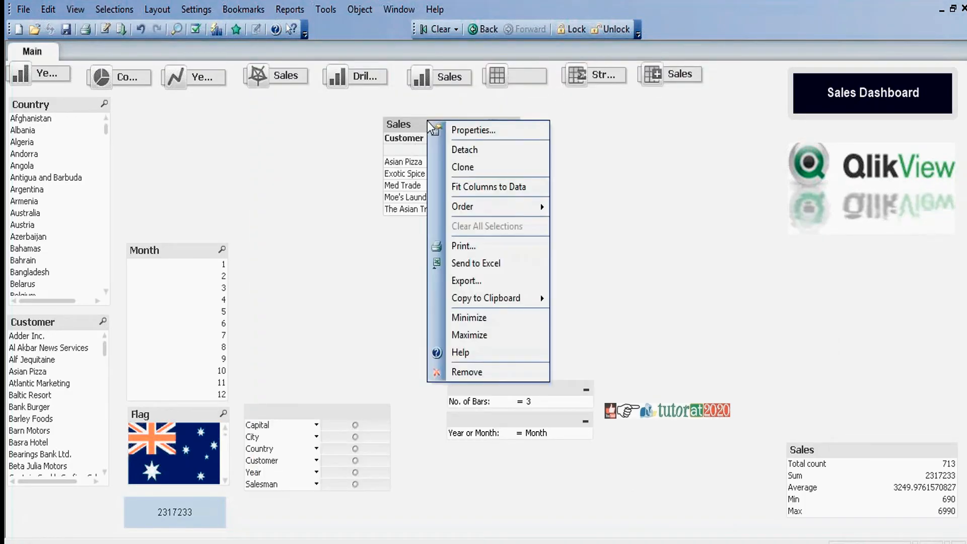
click(488, 187)
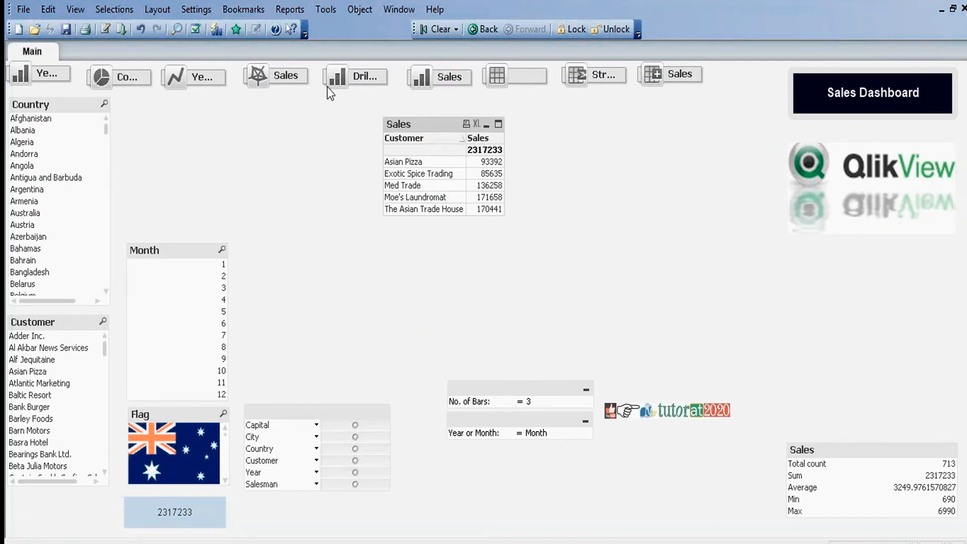
Step: Turn off the restriction on displayed values for the Sales table's Customer dimension
right_click(421, 126)
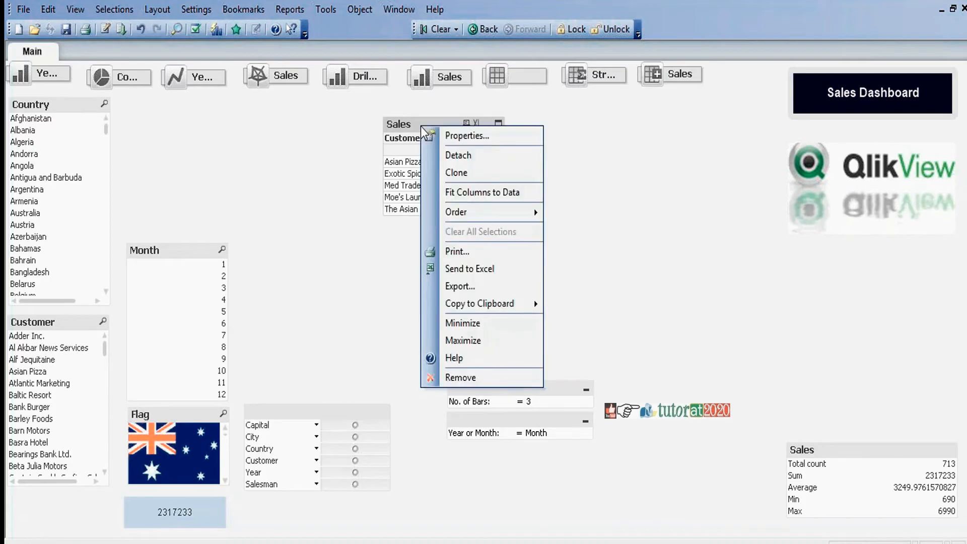
click(467, 136)
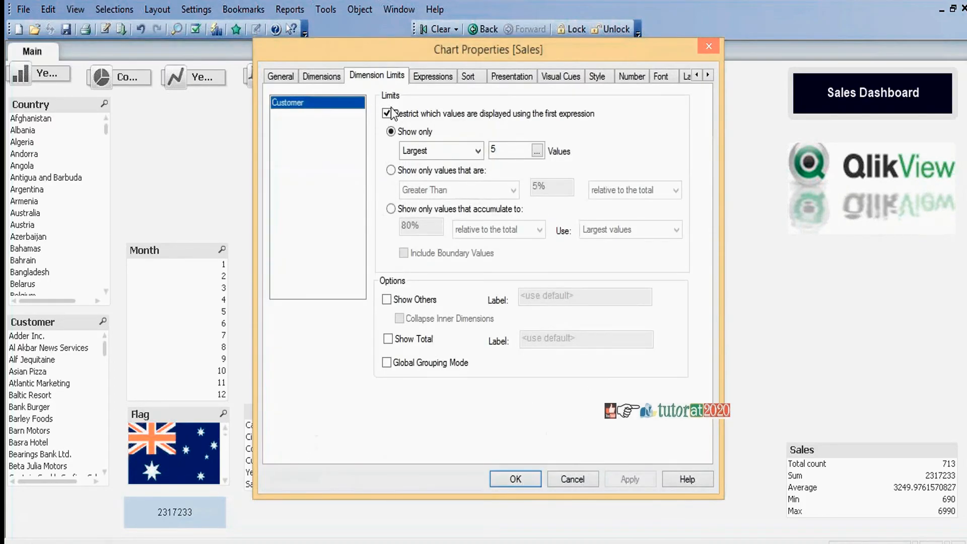
click(388, 112)
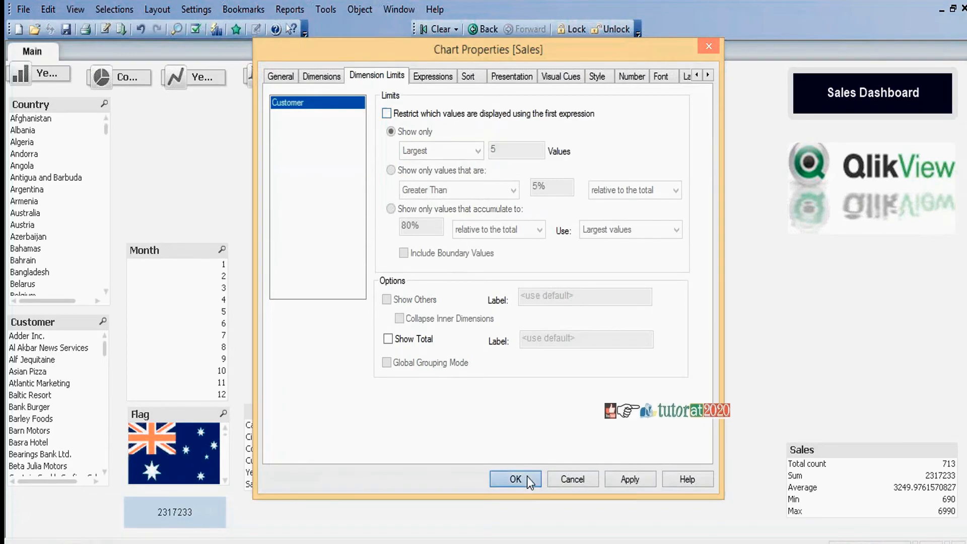
click(527, 476)
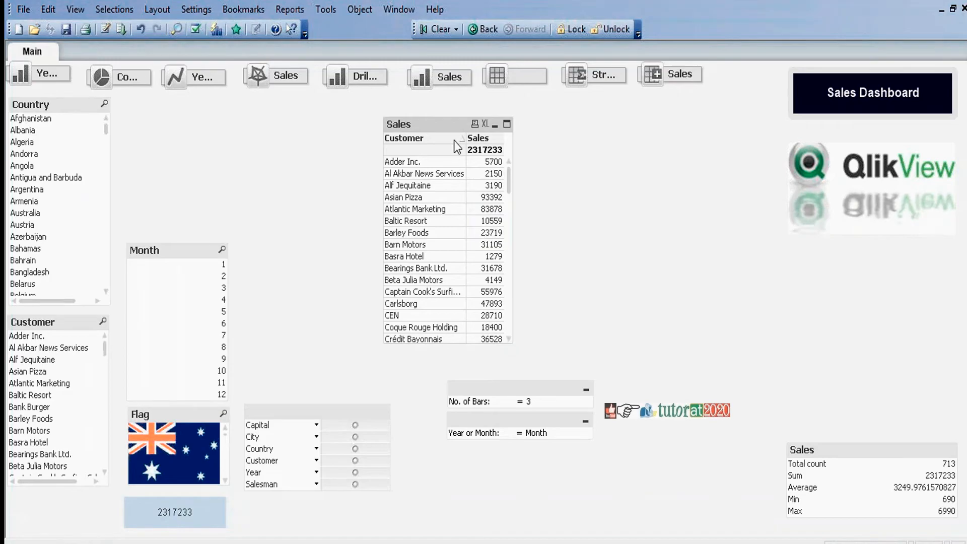
Step: Open the Sales table's Customer dimension for editing as an expression and select its entire text
right_click(443, 124)
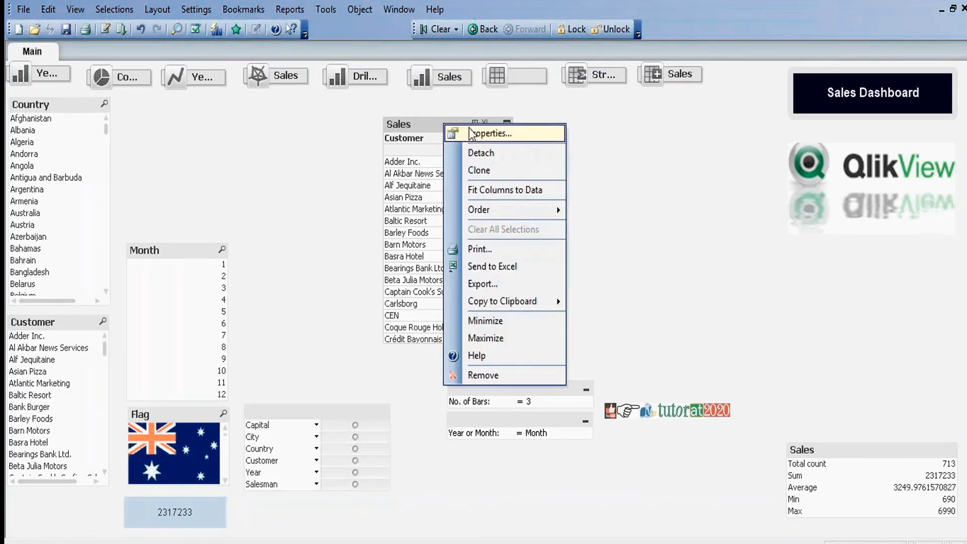
click(469, 131)
click(322, 75)
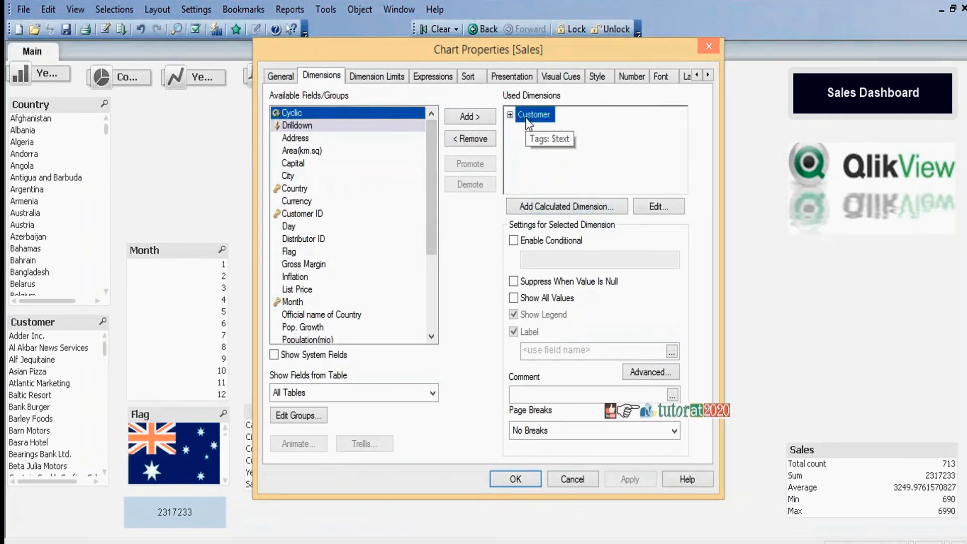
click(577, 207)
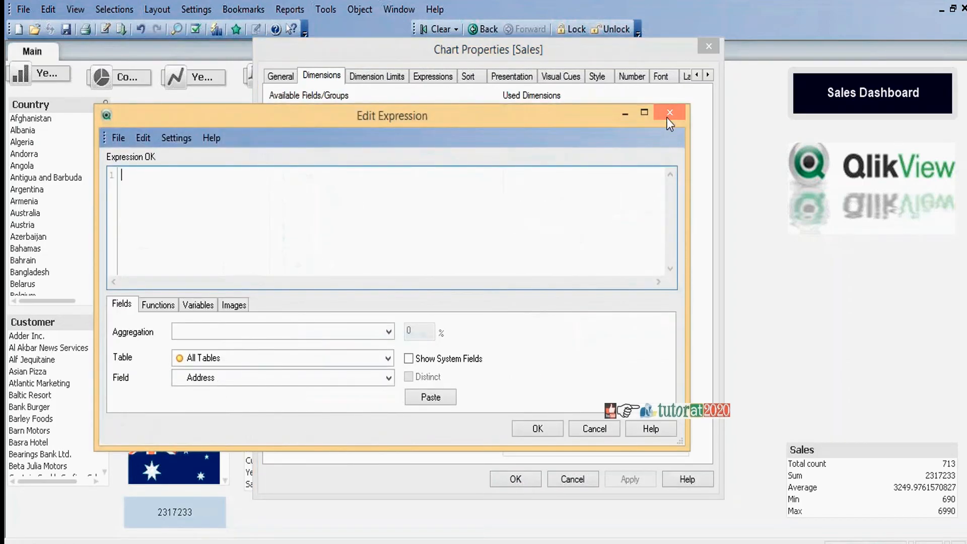
click(669, 114)
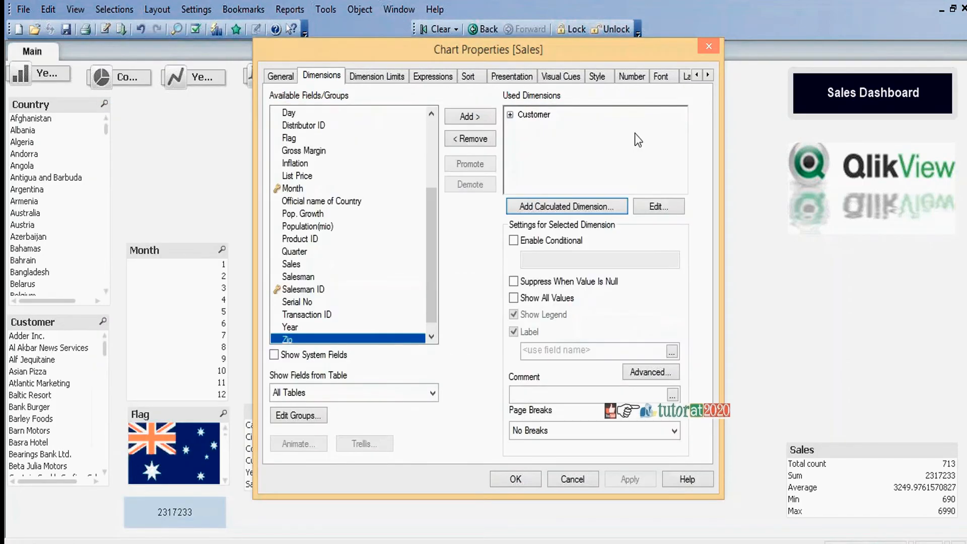
click(539, 116)
click(658, 208)
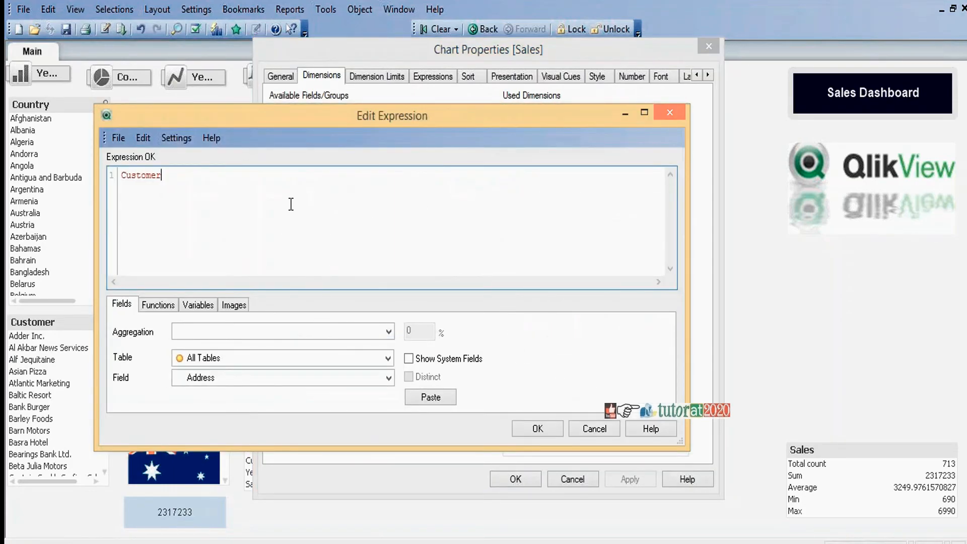
key(ctrl+a)
text(i)
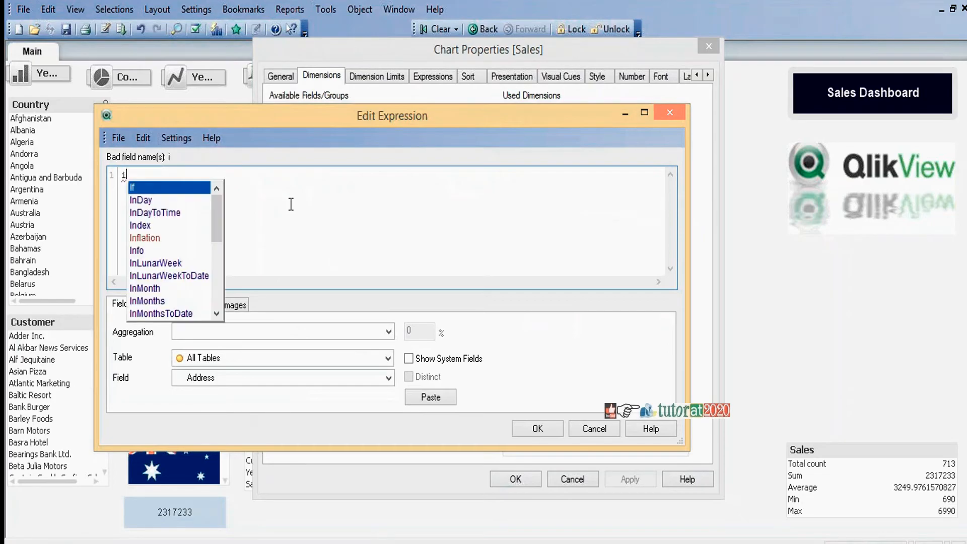
key(Return)
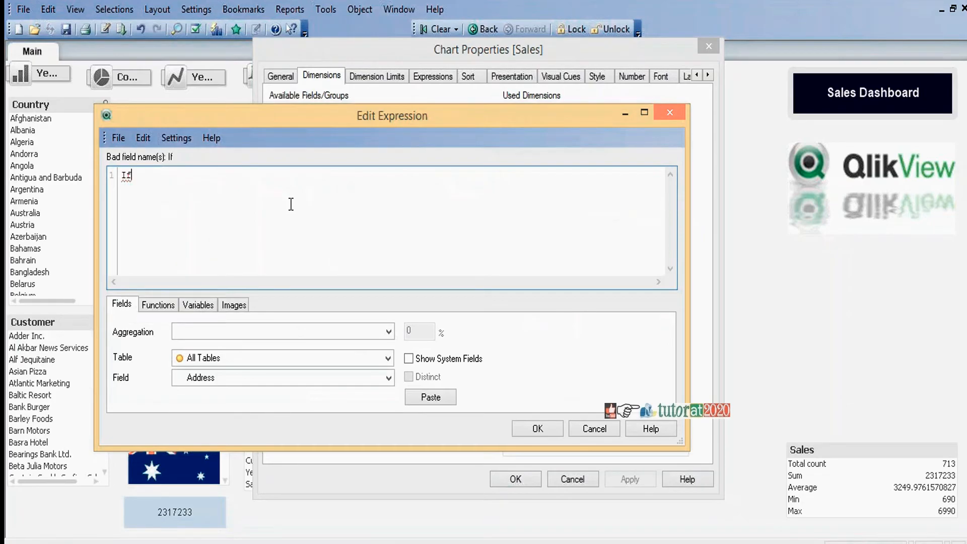
text(()
key(BackSpace)
key(BackSpace)
key(BackSpace)
Step: Replace the Customer dimension's expression with Aggr(Sum(Sales),Customer)
text(Agg)
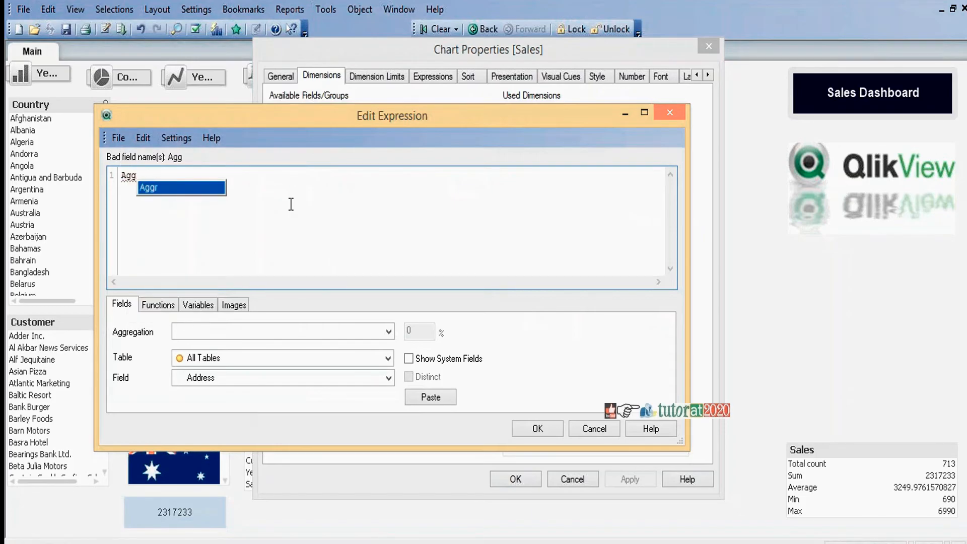
key(Return)
text(())
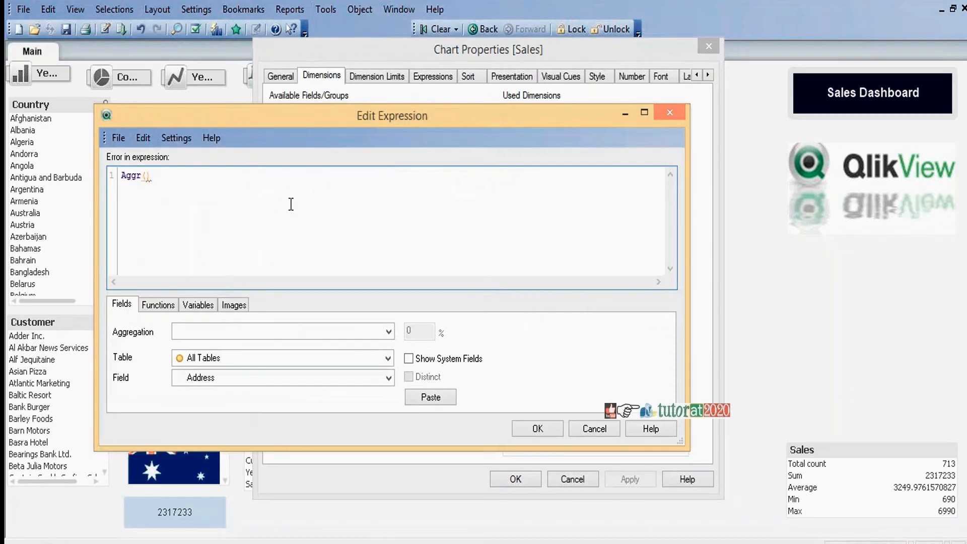
text(Sum(Sales)
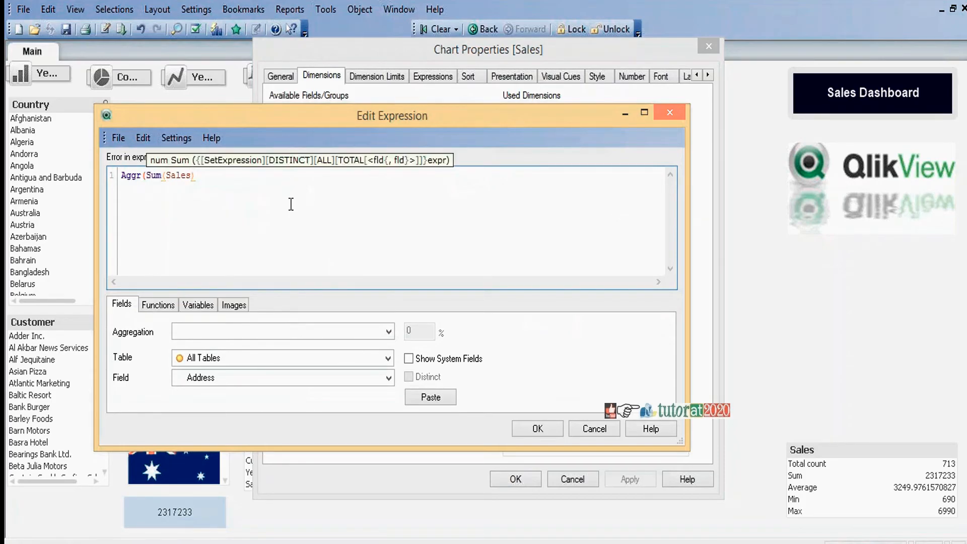
text())
text(,Cust)
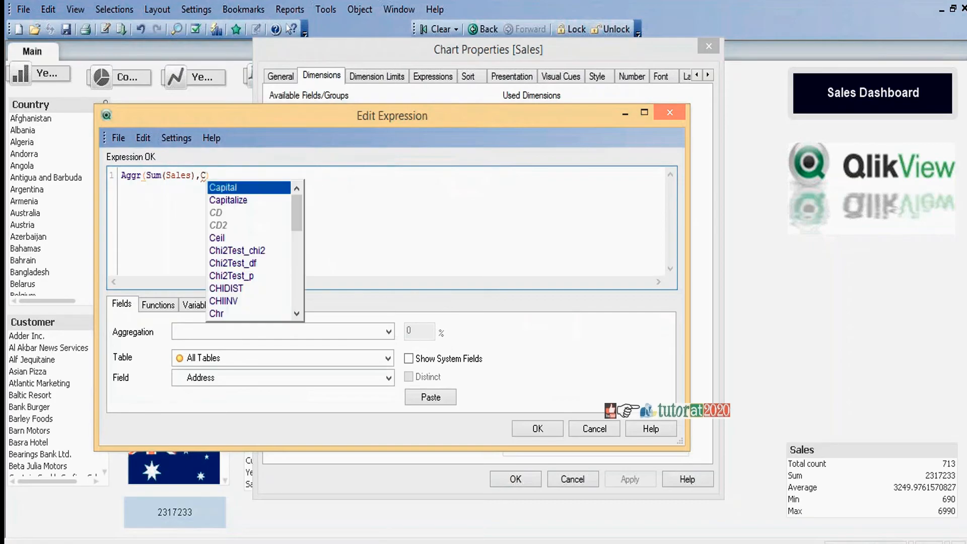
key(Return)
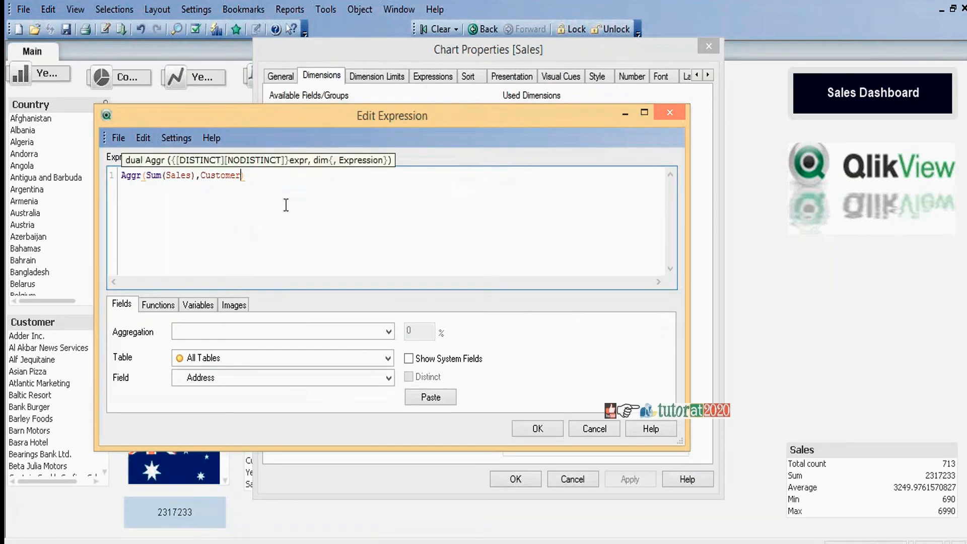
Step: Wrap Sum(Sales) in the Rank function so the expression reads Aggr(Rank(Sum(Sales)),Customer)
click(148, 174)
text(Rank)
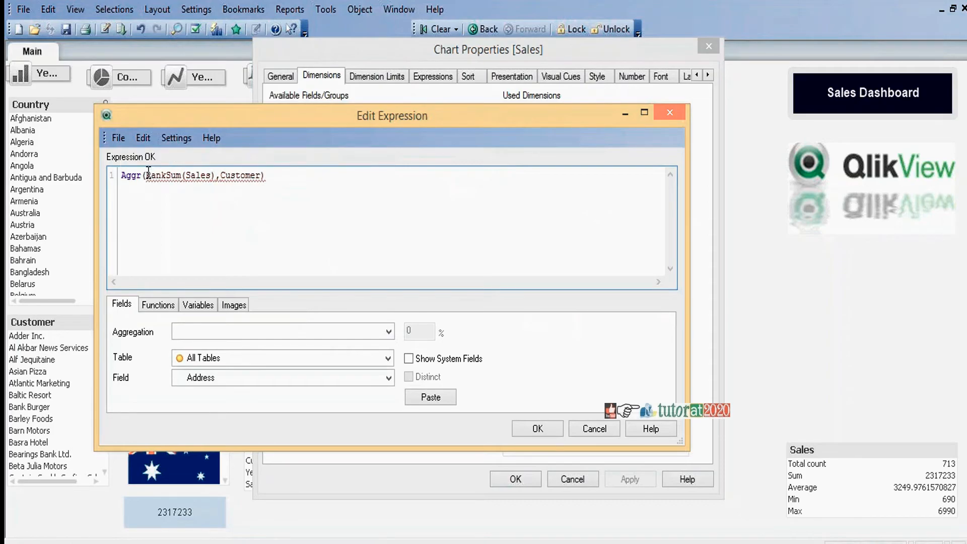
text(()
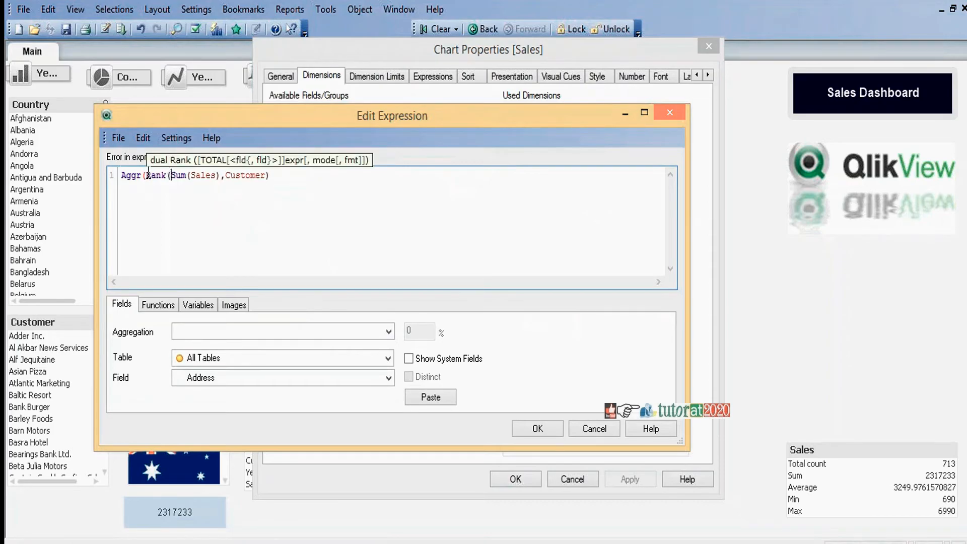
click(222, 176)
text())
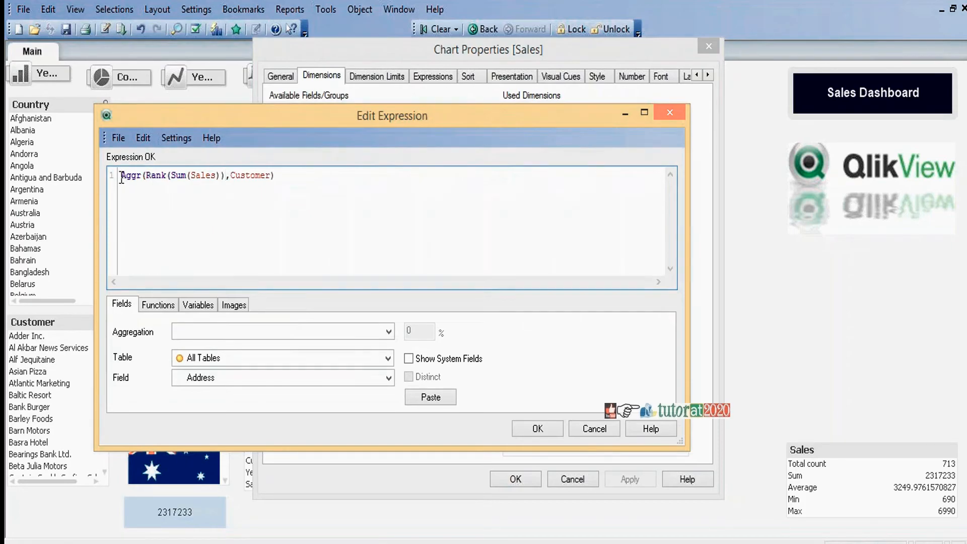
text(If()
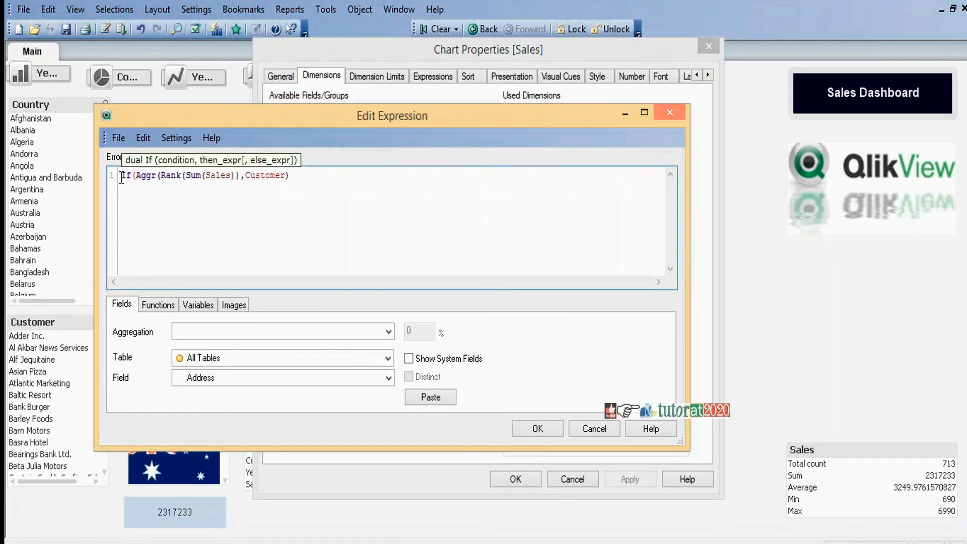
Step: Complete the dimension expression as If(Aggr(Rank(Sum(Sales)),Customer)=1,Customer) and apply it to the Sales table
click(317, 173)
text(=1)
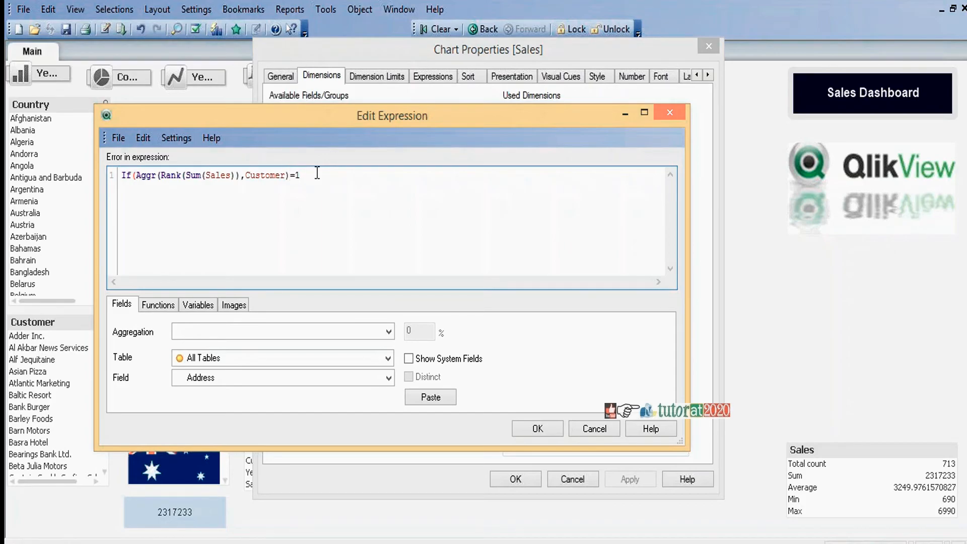
text(,Custome)
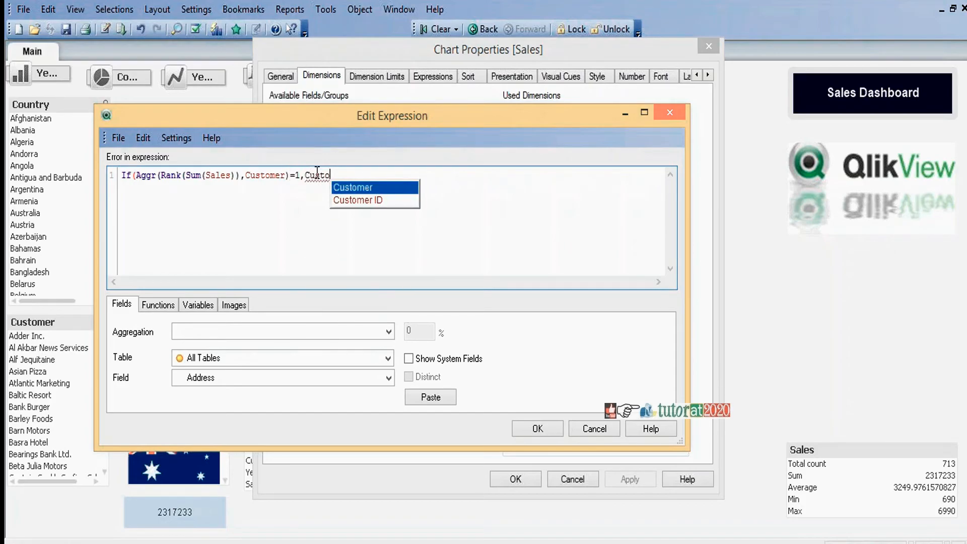
text(r))
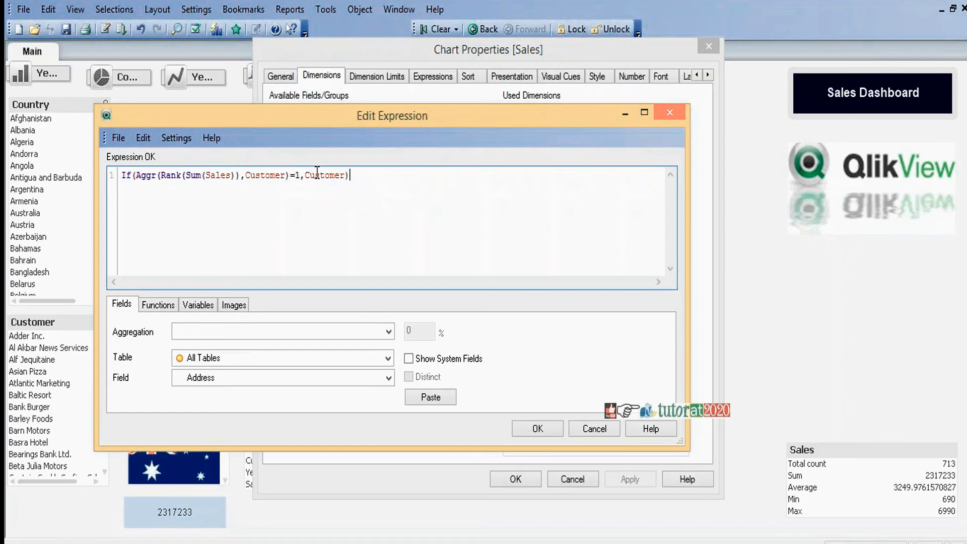
click(537, 428)
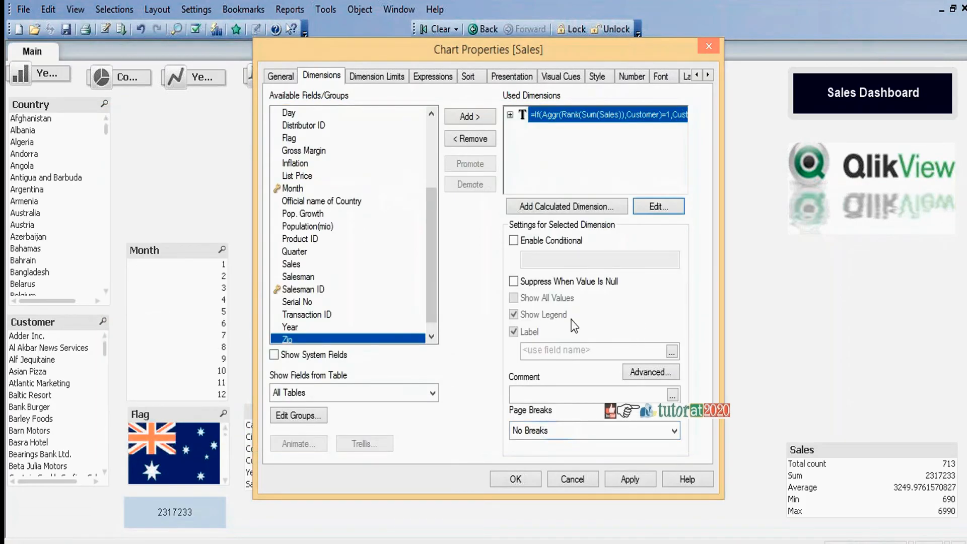
click(516, 479)
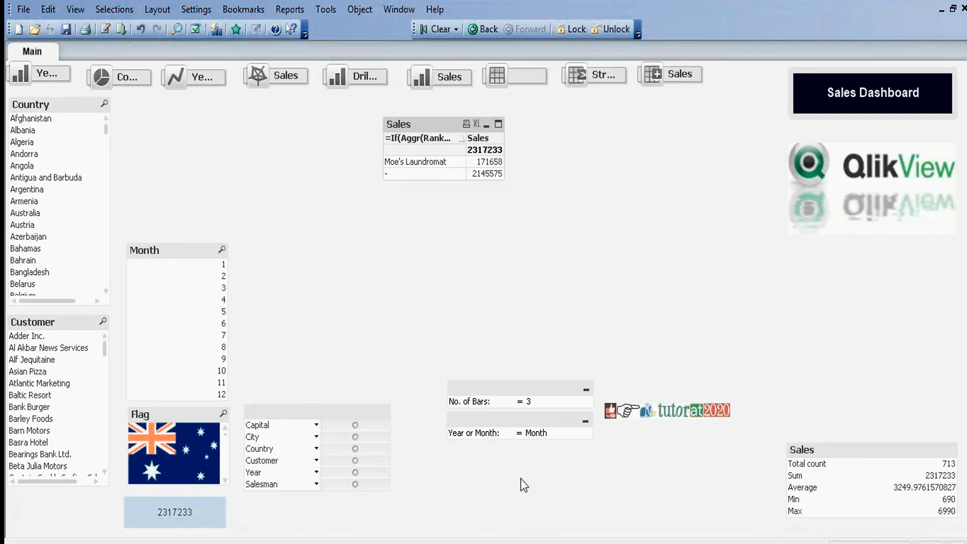
Step: Replace the =1 comparison in the Sales table's calculated dimension with <= and apply the edited expression
right_click(424, 125)
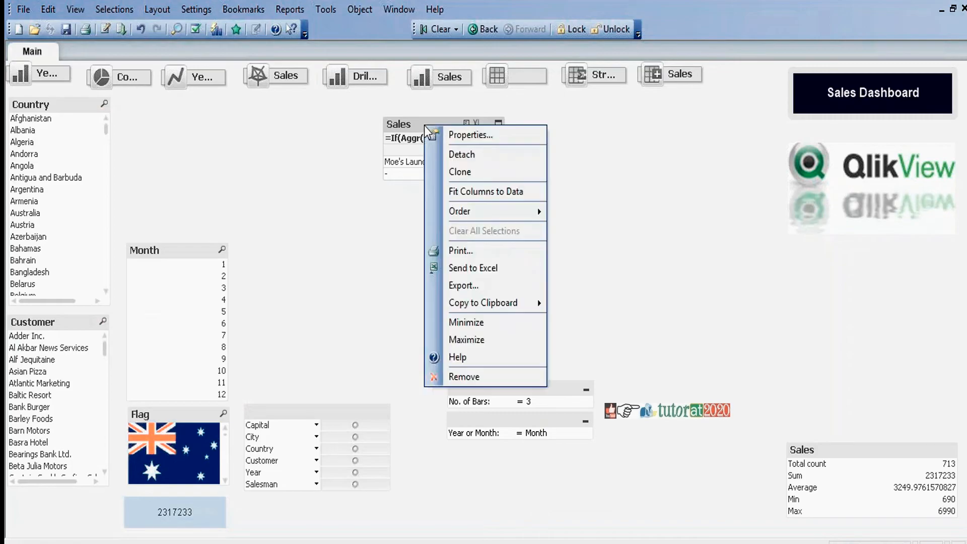
click(463, 134)
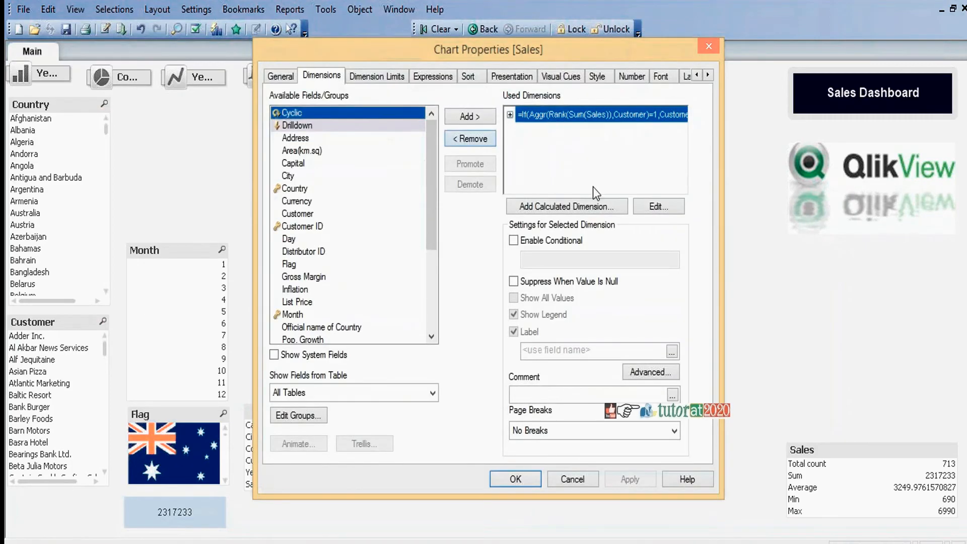
click(657, 207)
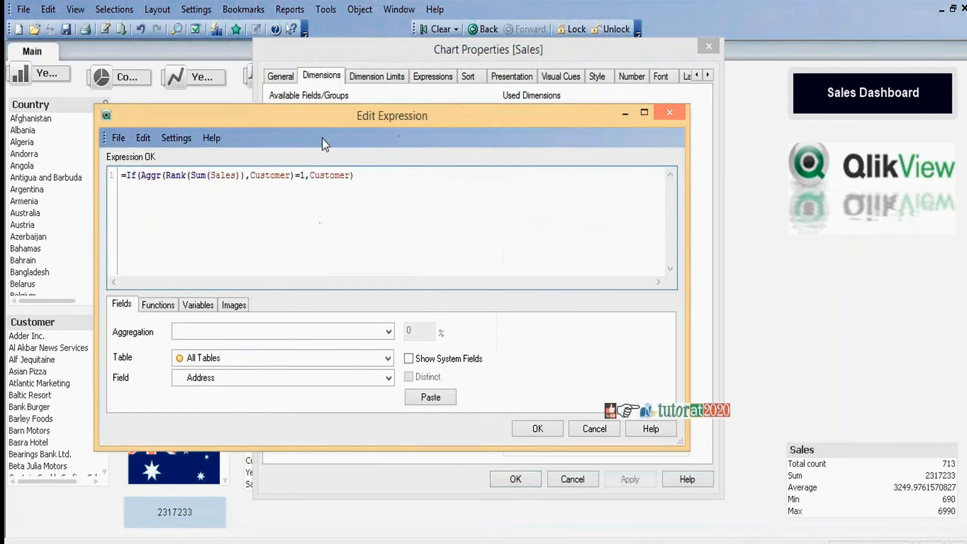
click(305, 175)
key(BackSpace)
key(BackSpace)
text(<)
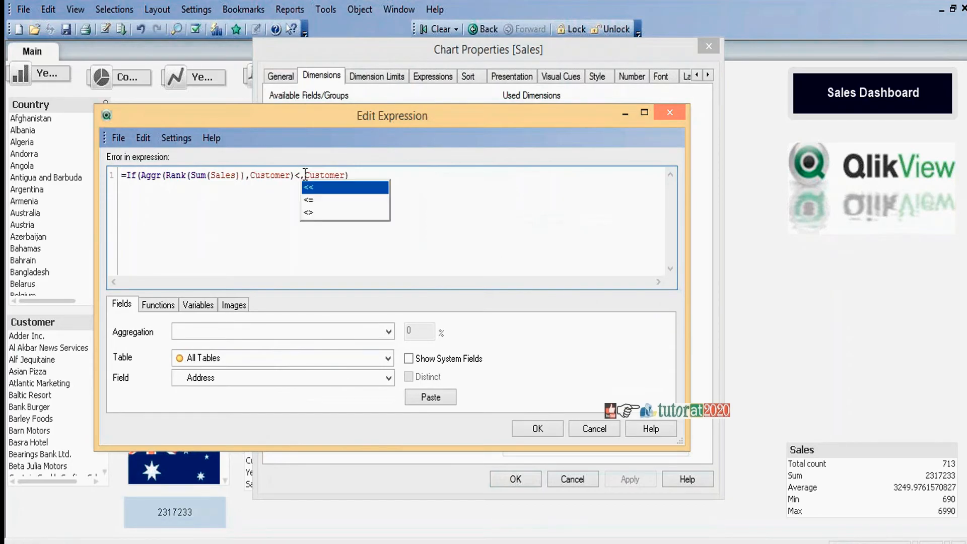
text(=)
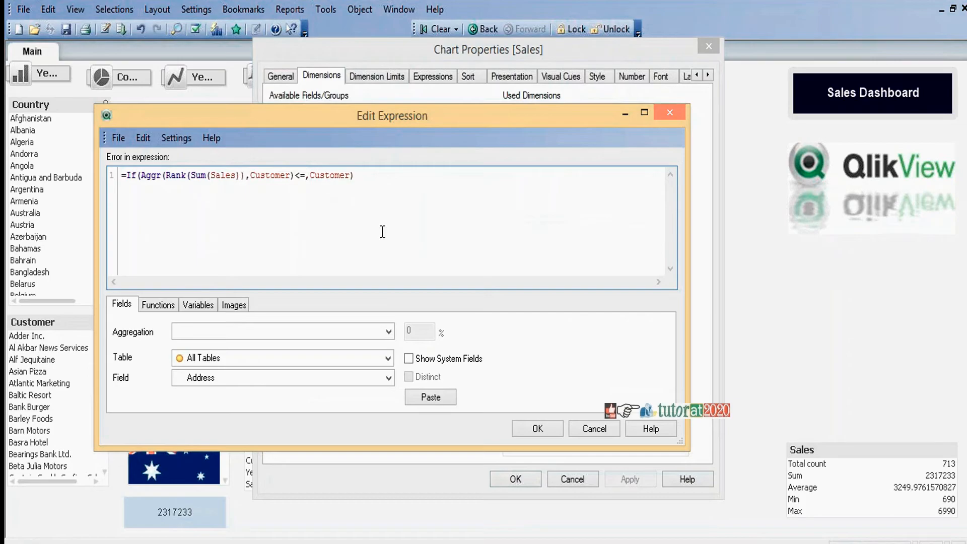
click(542, 430)
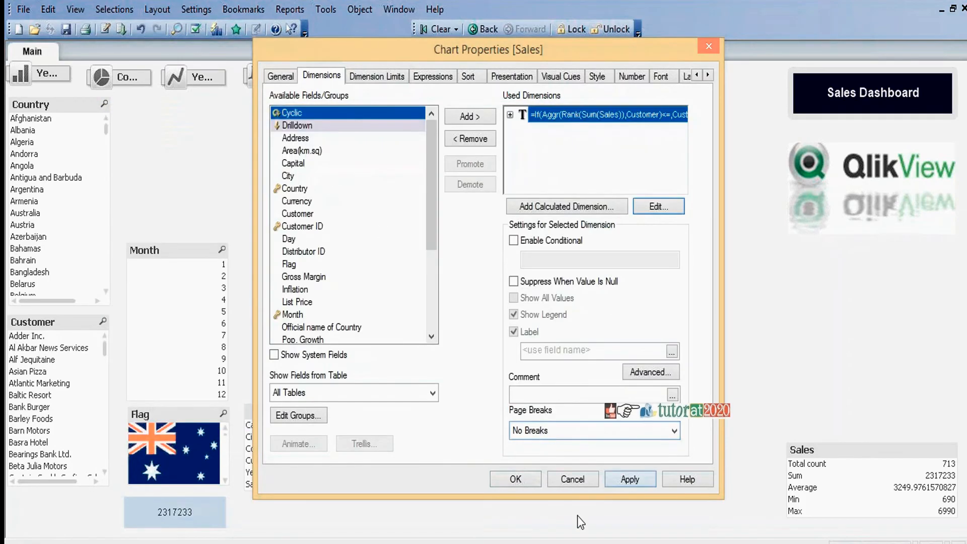
click(521, 479)
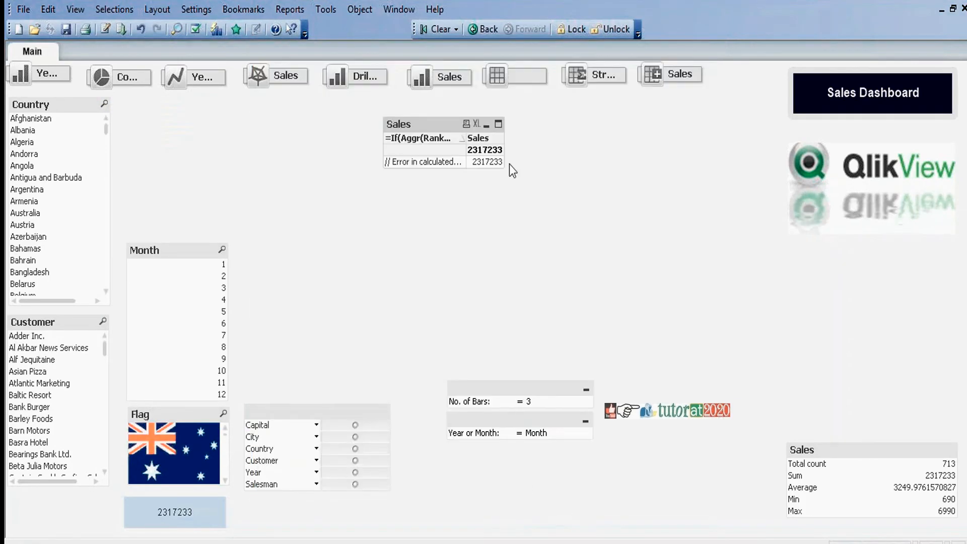
Step: Add the limit 5 after <= in the Sales table's calculated dimension and apply the expression
right_click(442, 127)
click(463, 136)
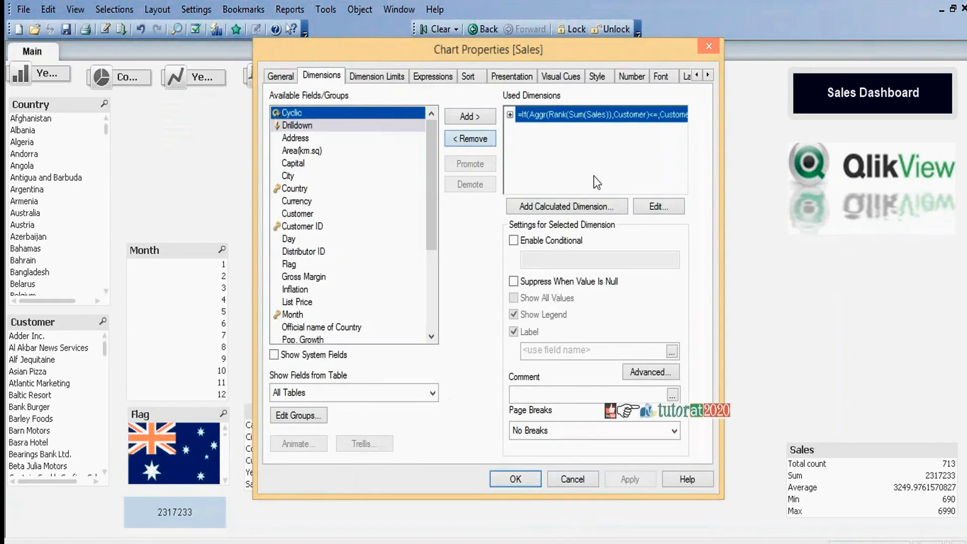
click(657, 213)
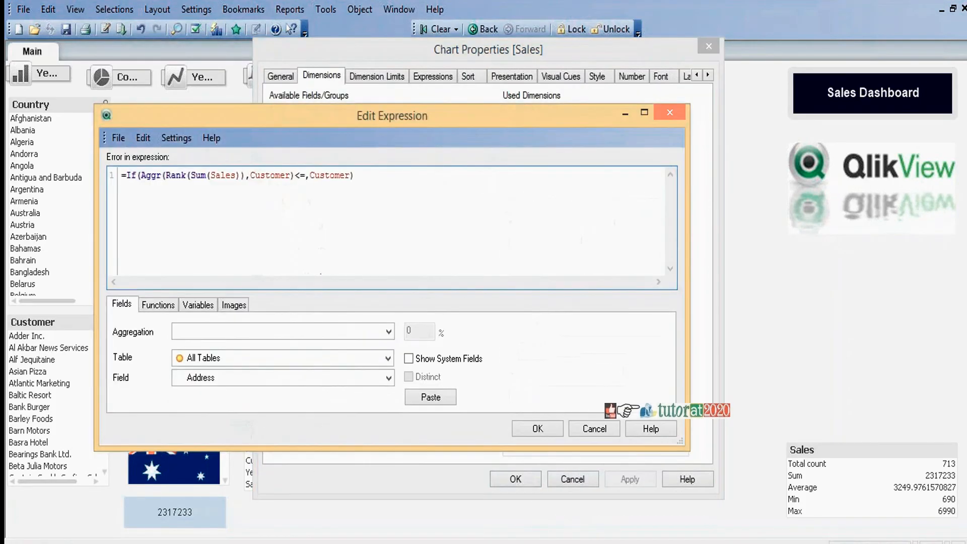
click(305, 175)
text(5)
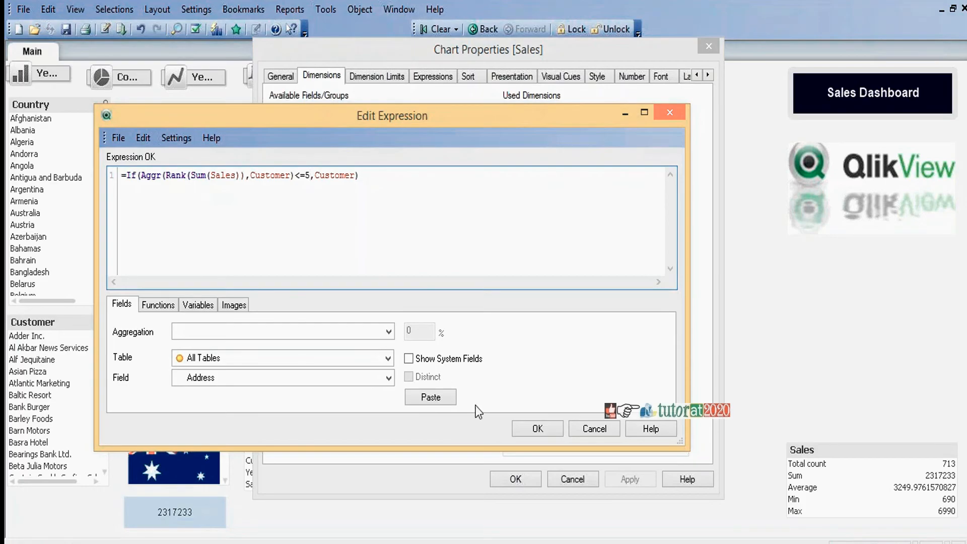
click(534, 428)
click(516, 479)
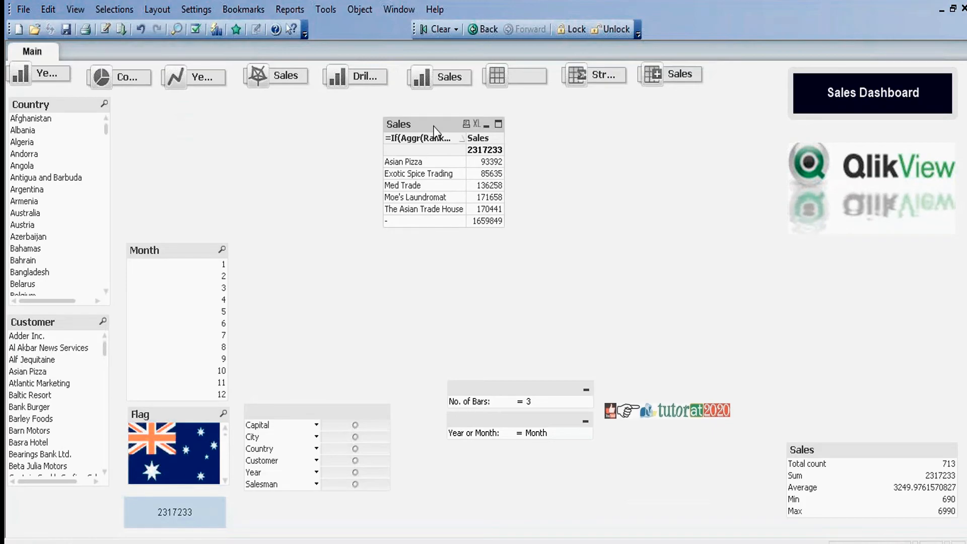
Step: Move the Sales table closer to the dashboard title and enable Suppress When Value Is Null for its calculated dimension
drag(433, 126, 593, 117)
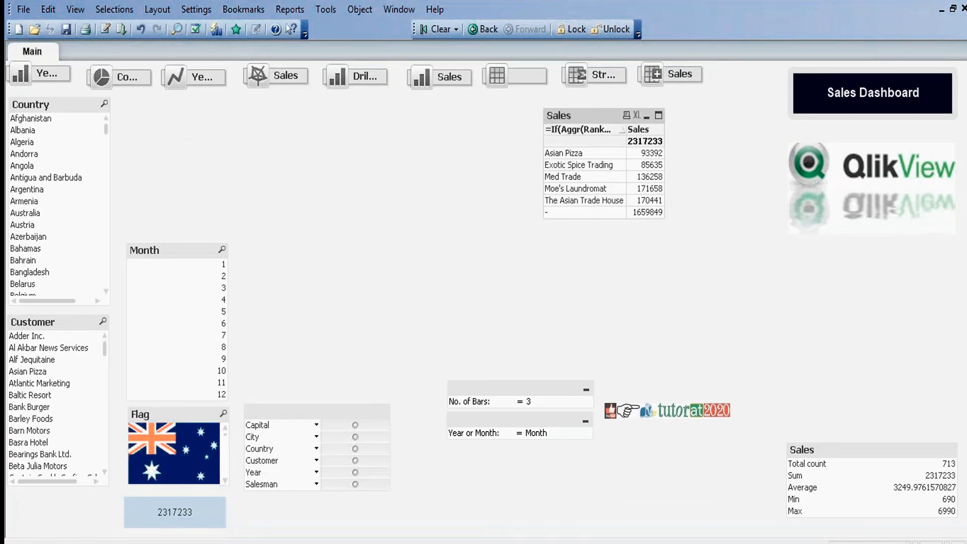
right_click(594, 117)
click(635, 125)
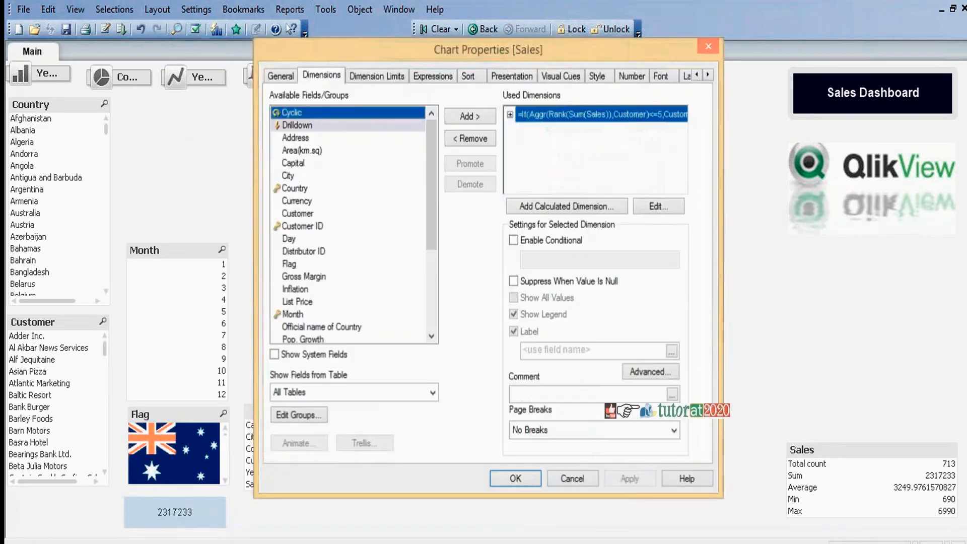
drag(596, 47, 383, 70)
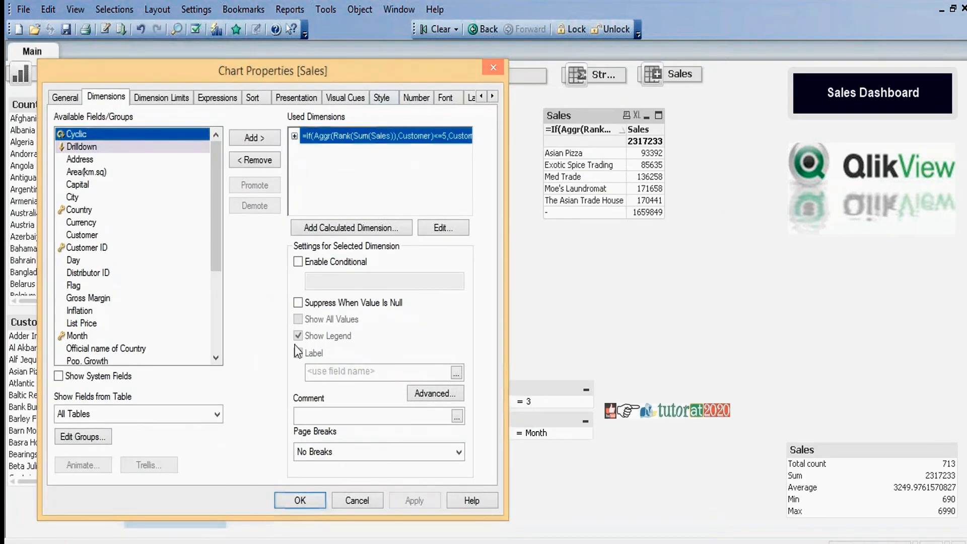
click(298, 302)
click(424, 503)
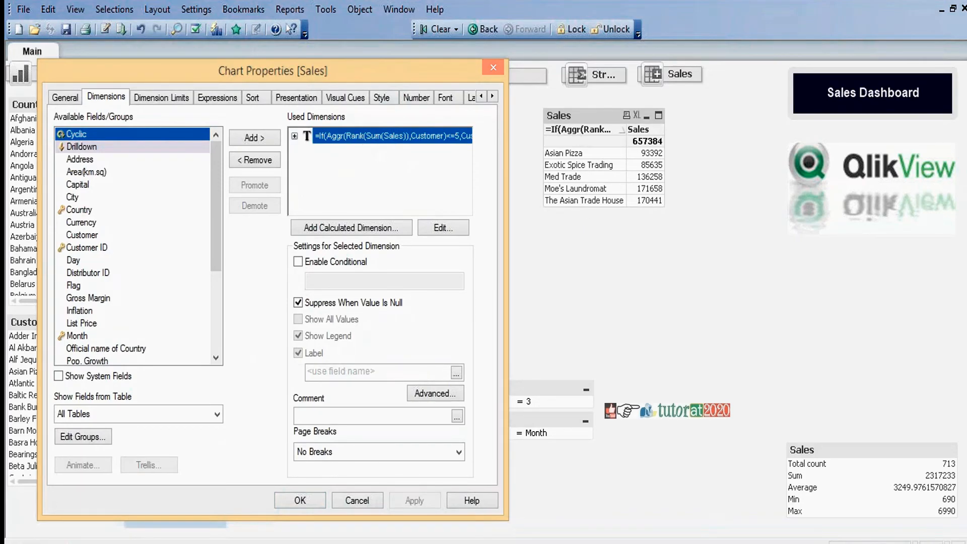
Step: Label the Sales table's calculated dimension Customer and apply the change
click(356, 370)
text(Customer)
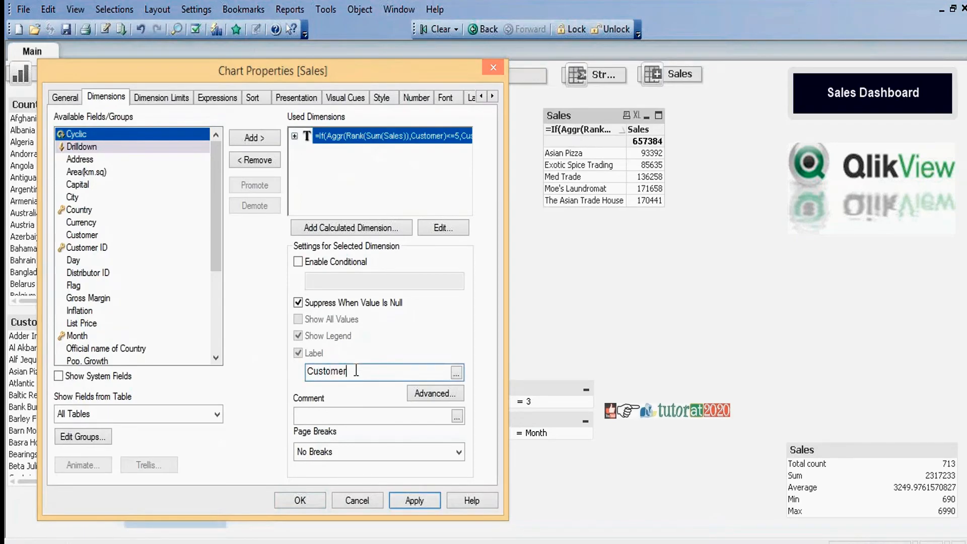
click(407, 499)
click(300, 501)
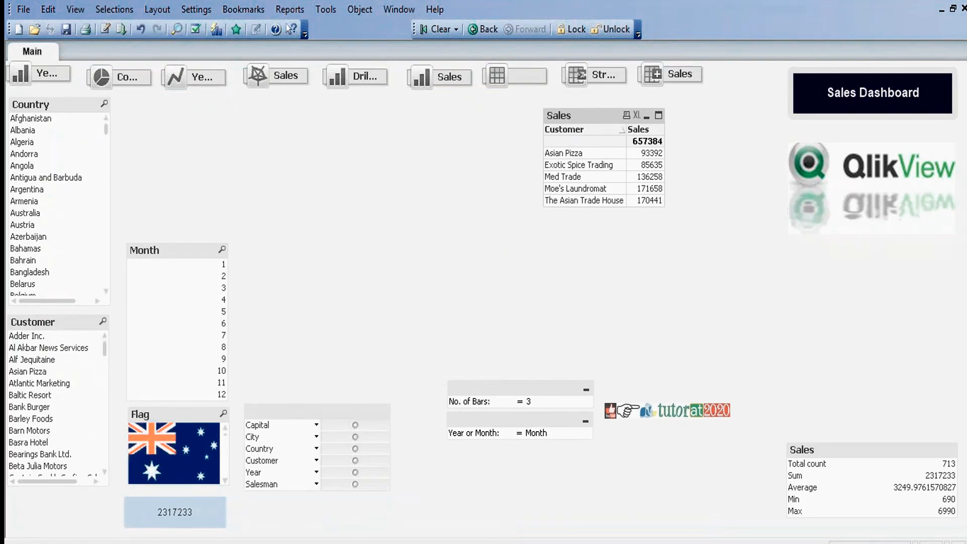
Step: Replace the Sales table's calculated dimension with the plain Customer field
right_click(588, 120)
click(623, 131)
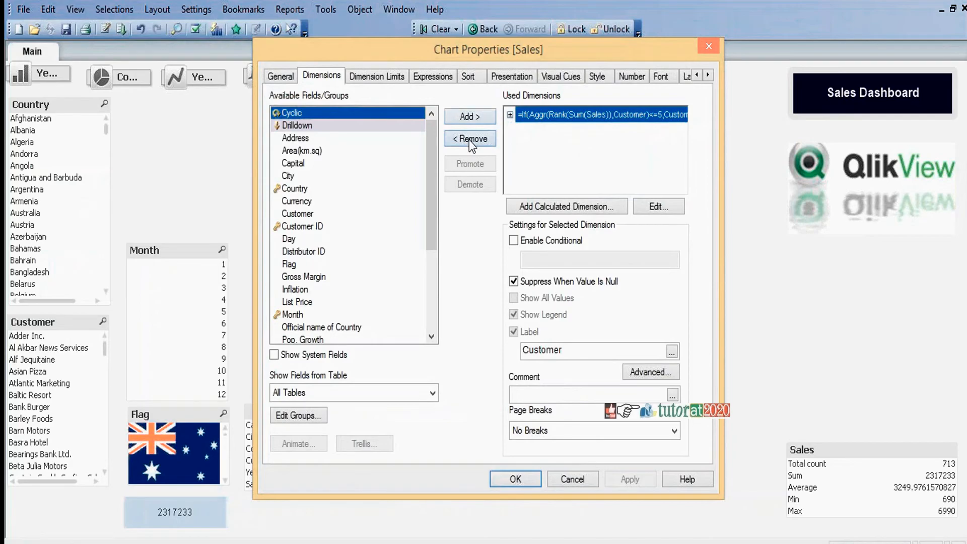
click(470, 139)
click(302, 213)
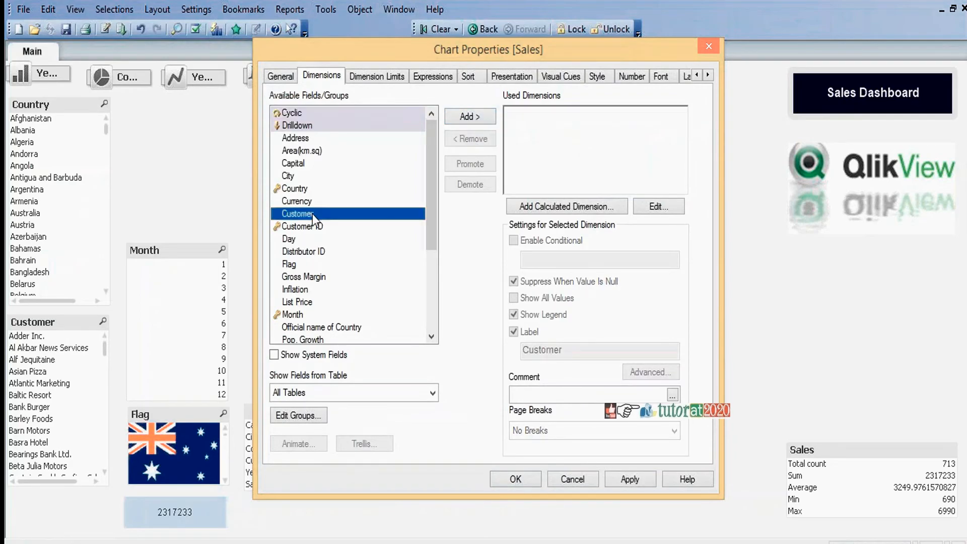
click(470, 116)
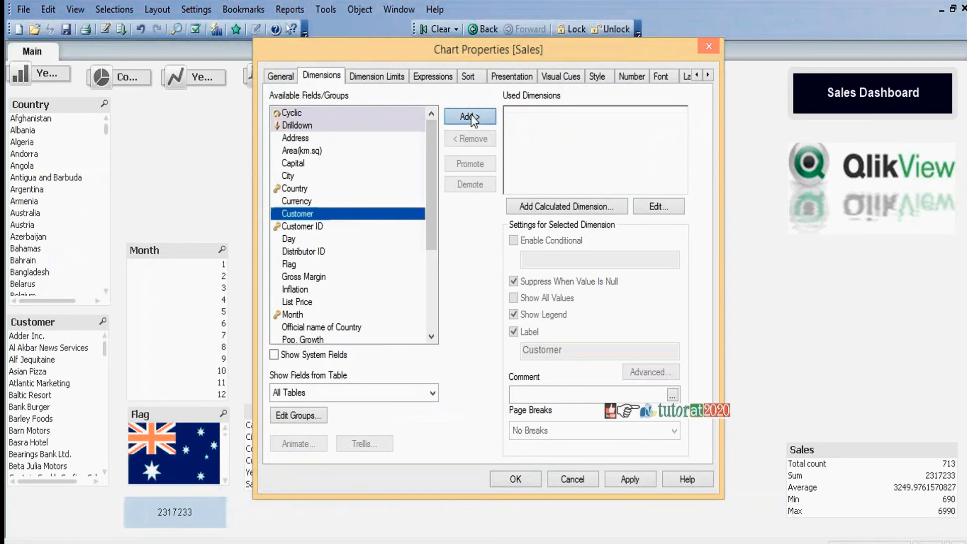
click(516, 479)
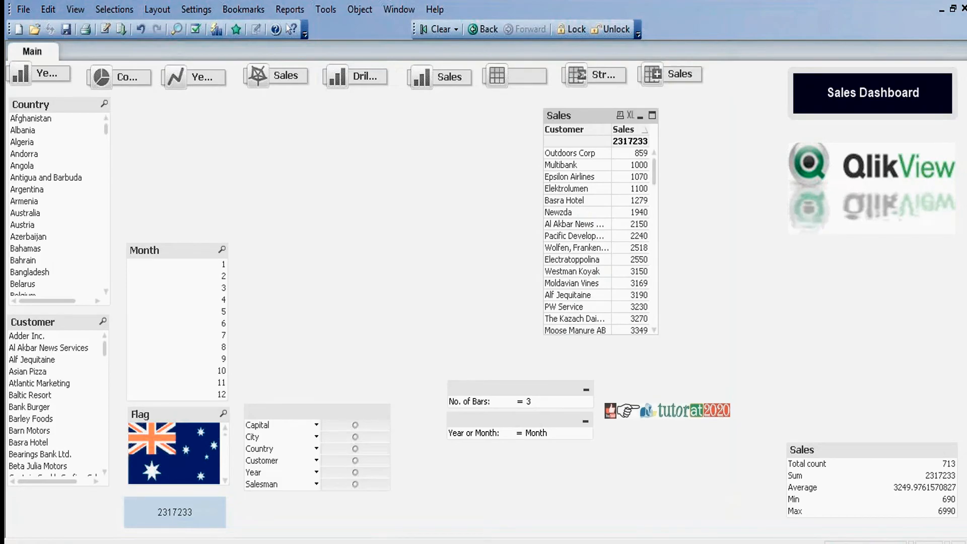
Step: Replace the Sales table's expression definition with Aggr(Sum(Sales),Customer)
right_click(577, 117)
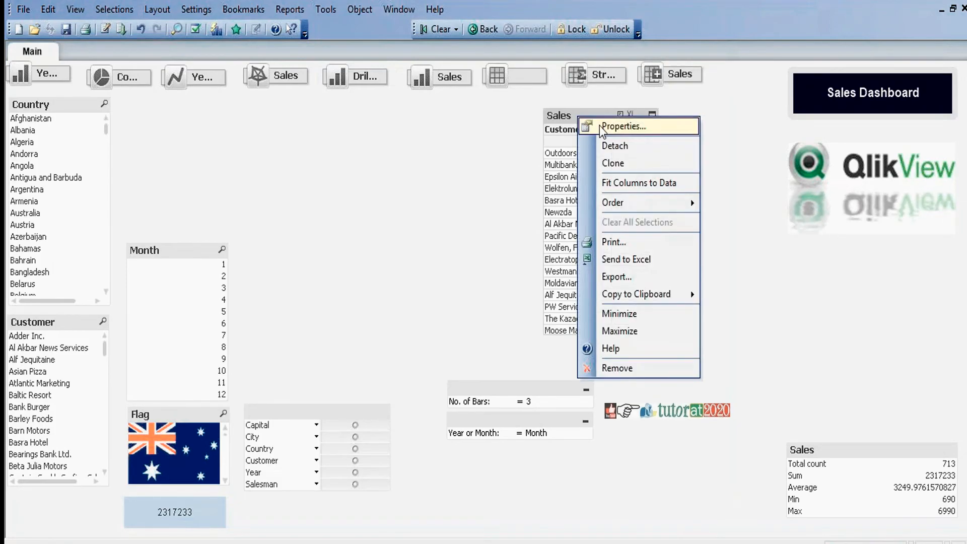
click(599, 125)
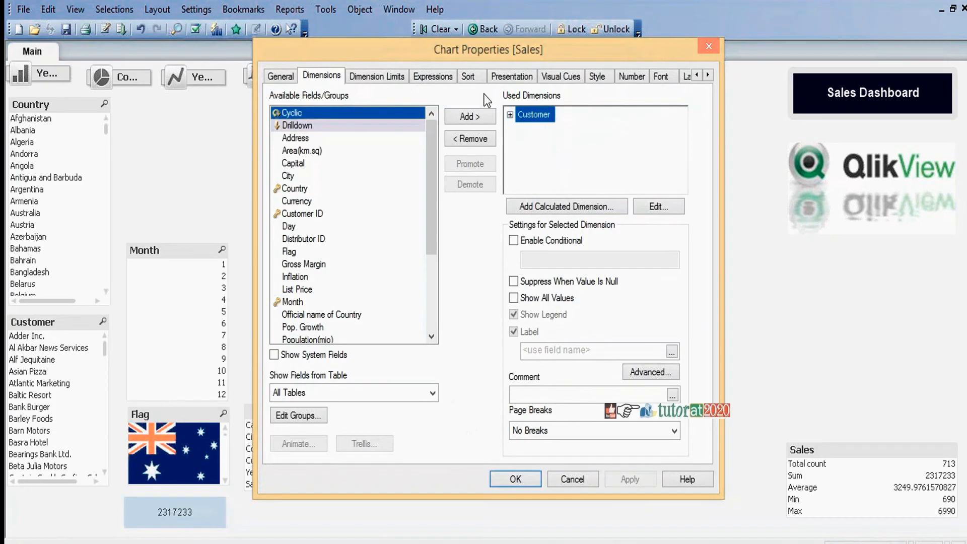
click(433, 76)
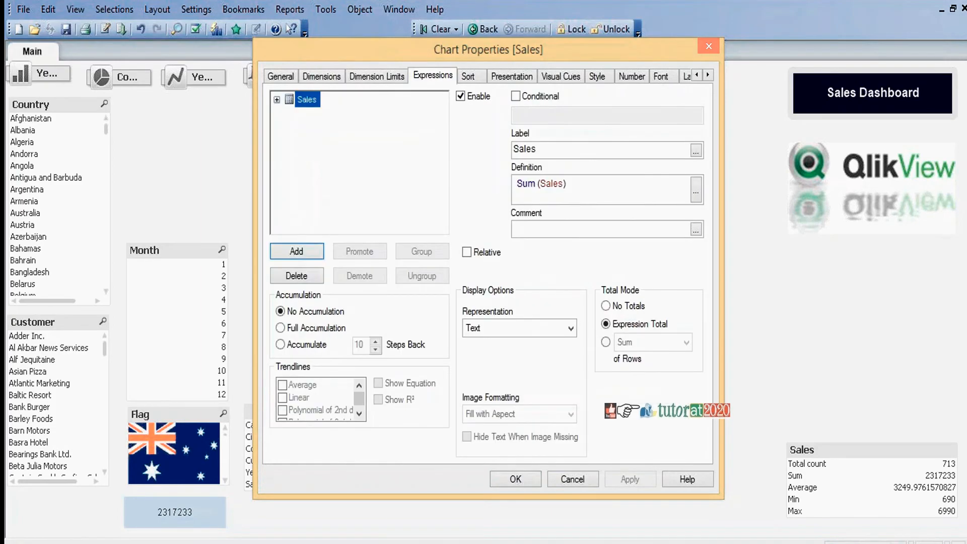
click(696, 192)
key(ctrl+a)
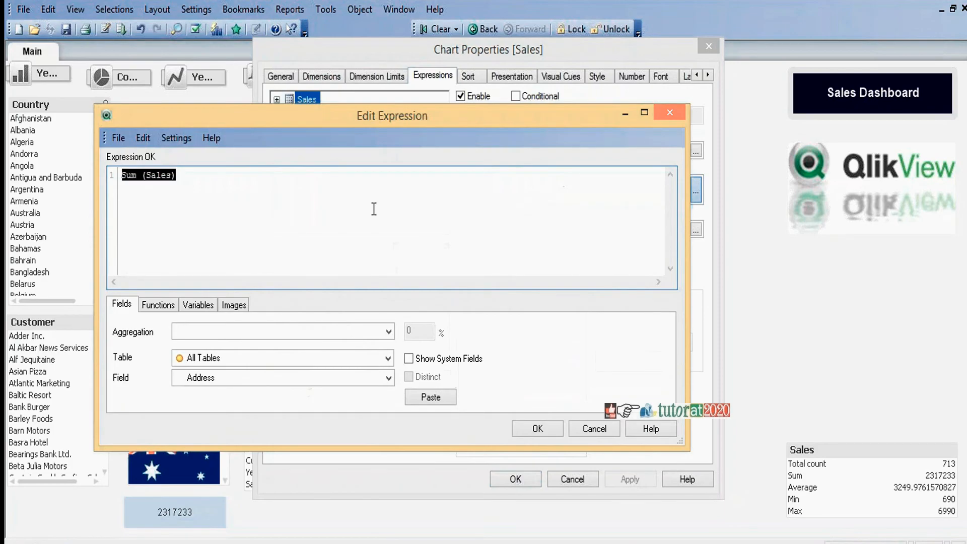
text(Agg)
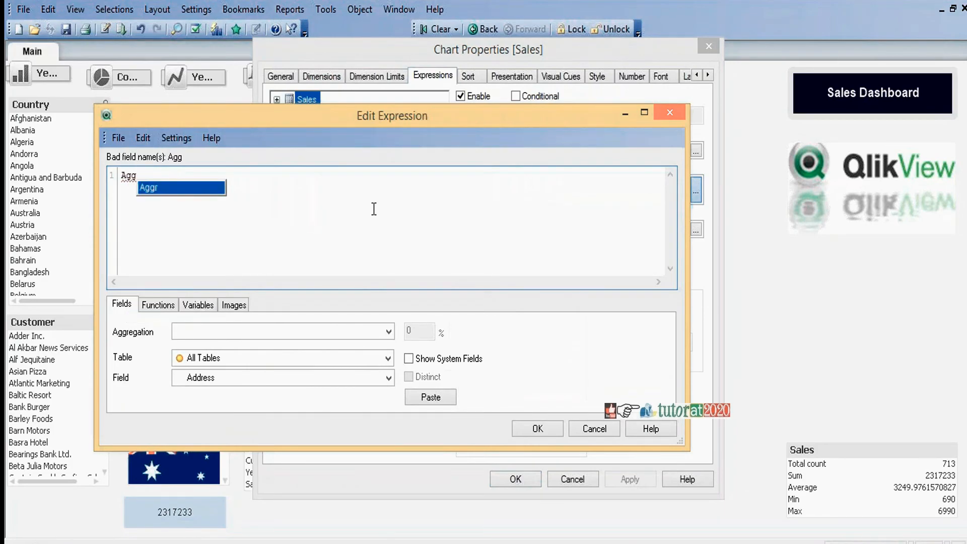
text(r ())
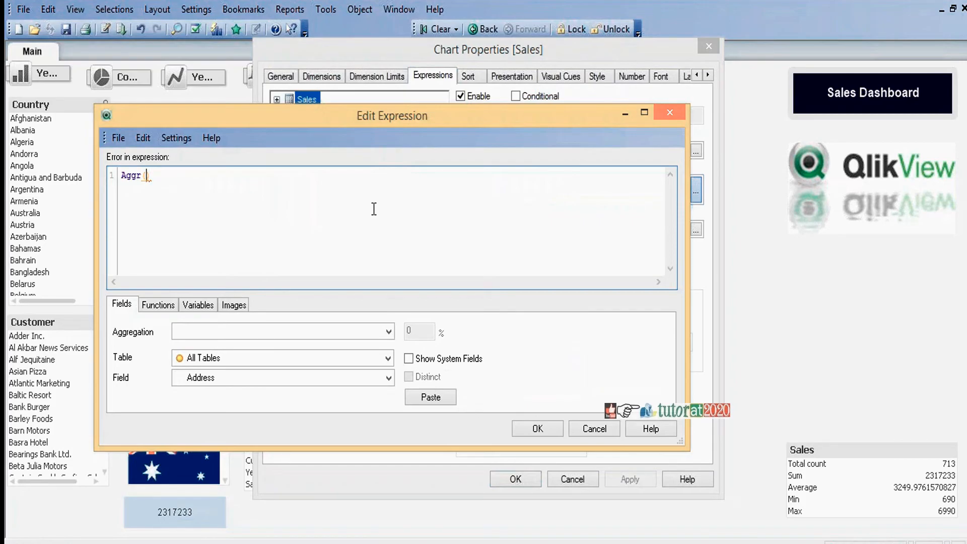
text(Sum(S)
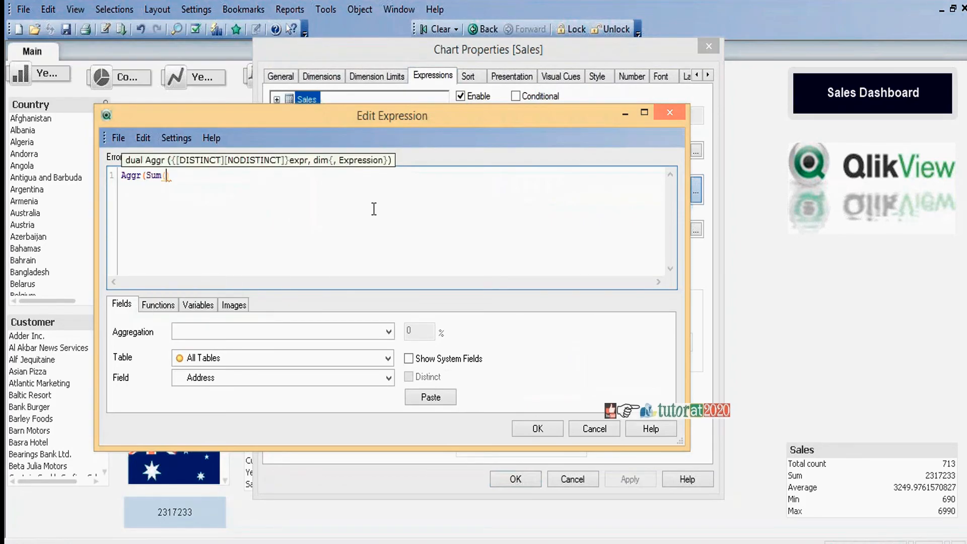
text(ales),)c)
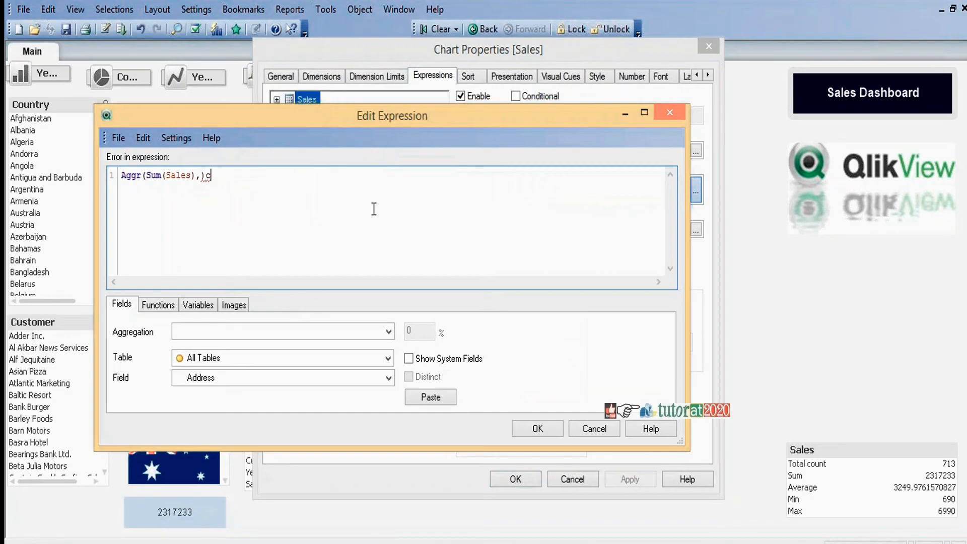
text(Cus)
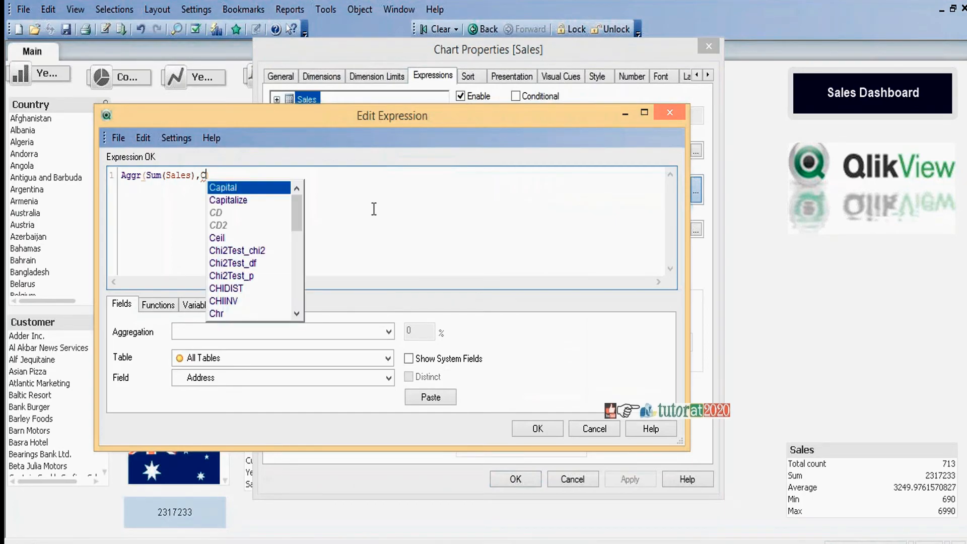
key(Return)
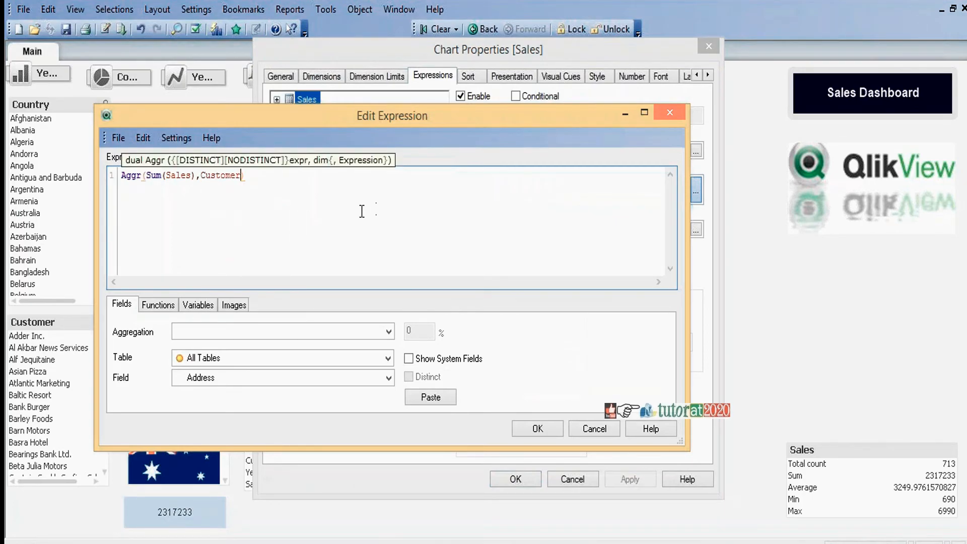
Step: Wrap Sum(Sales) in the Rank function inside the Aggr expression
click(150, 175)
text(Rank)
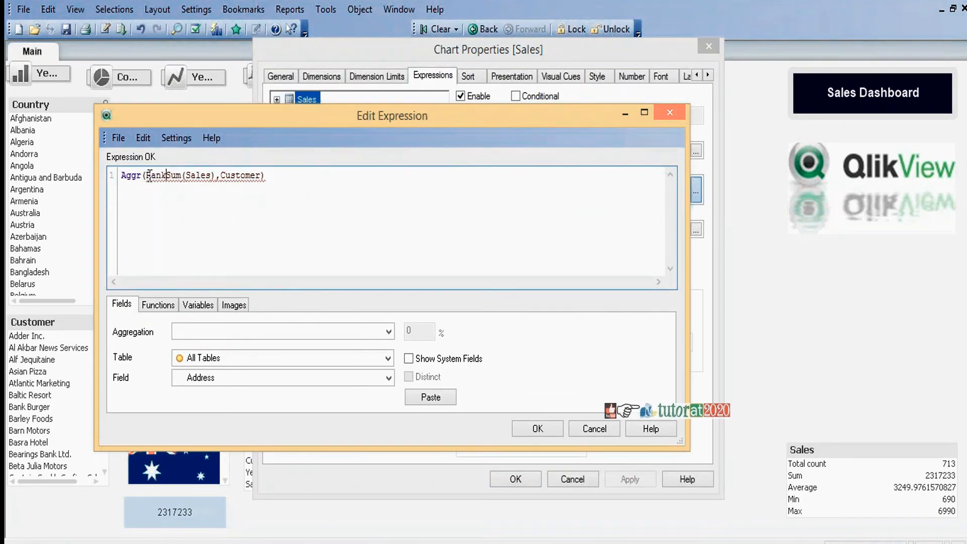
text(()
click(221, 176)
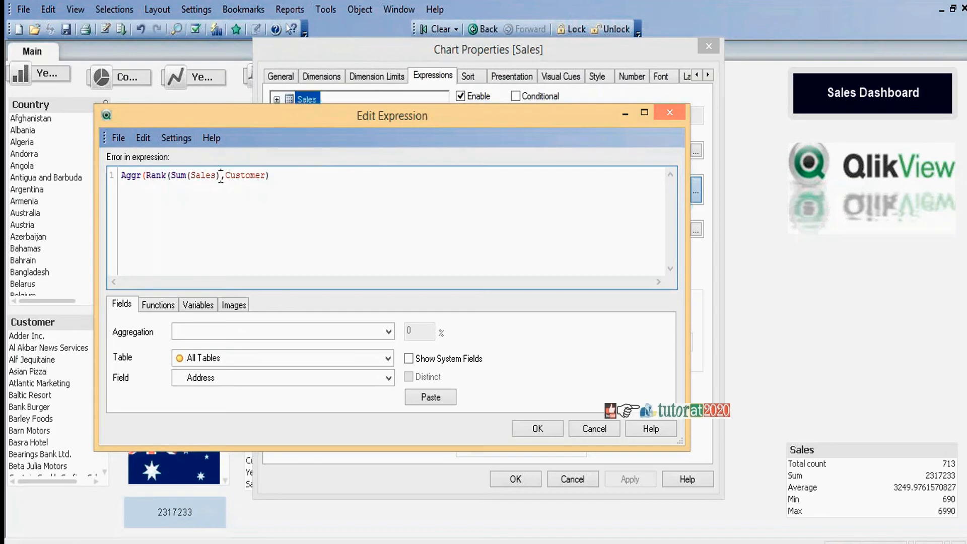
text())
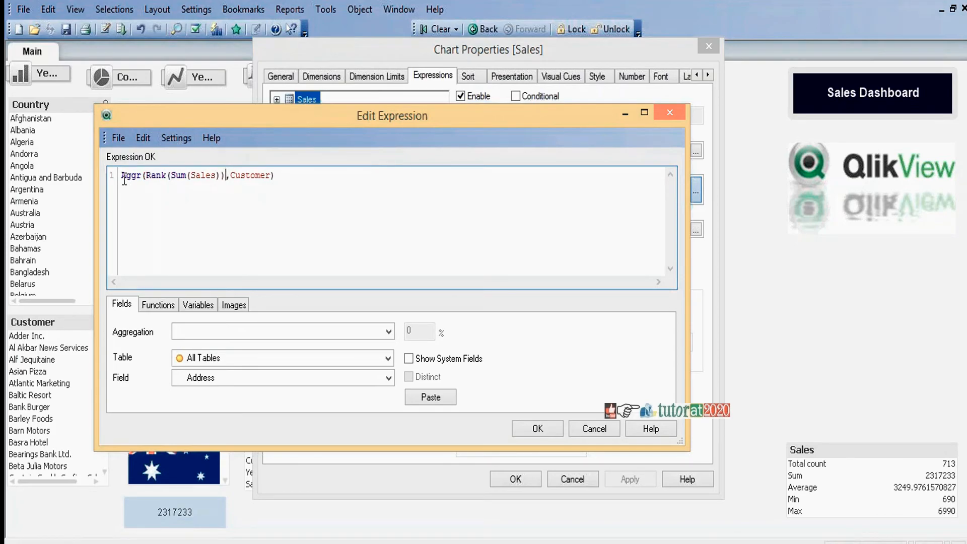
text(If()
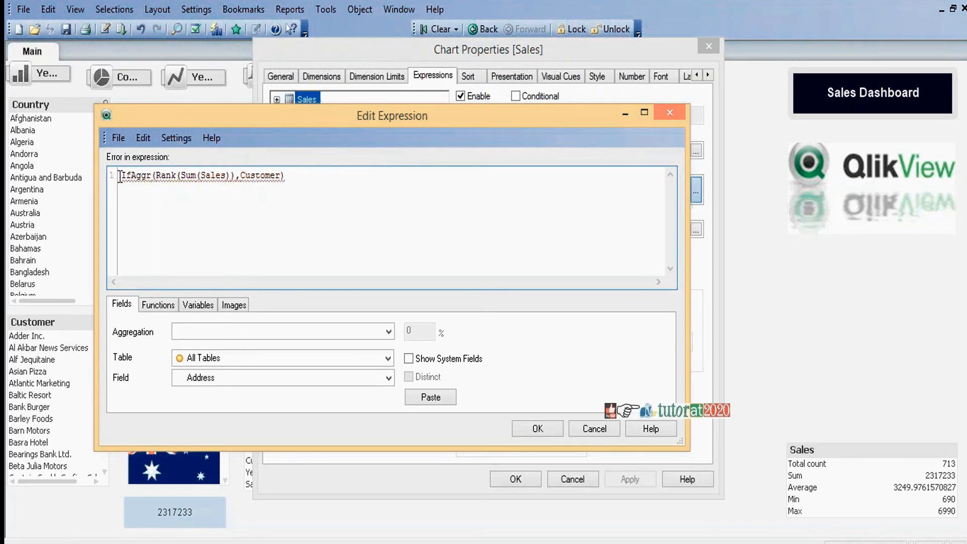
Step: Enclose the Aggr expression in an If with the condition <=5 and the result Sum(Sales), and apply it to the Sales table
click(290, 176)
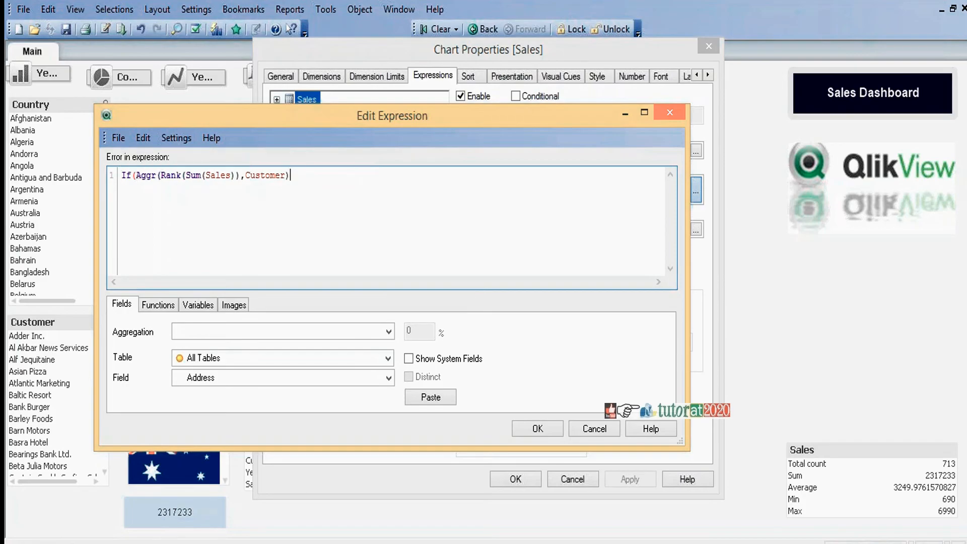
text(<)
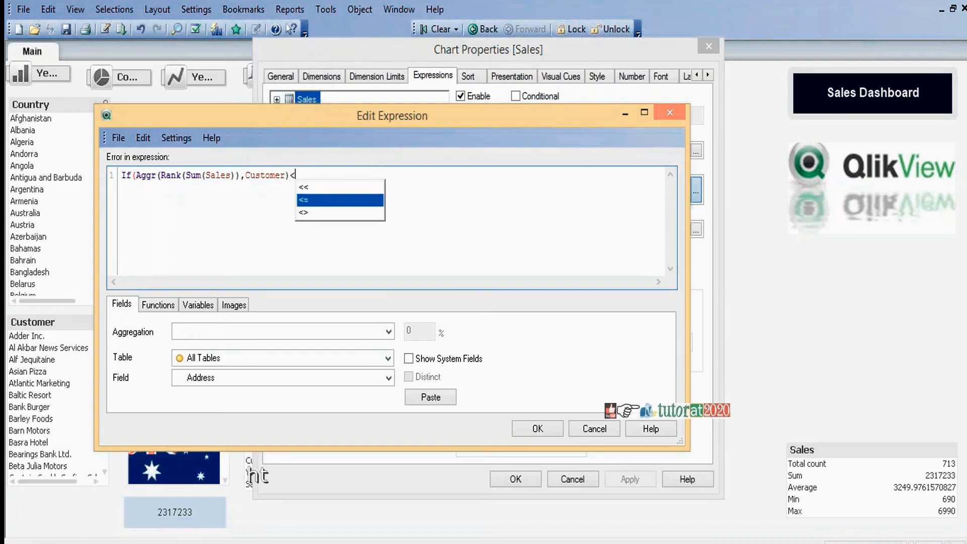
text(=5,)
text(Sum)
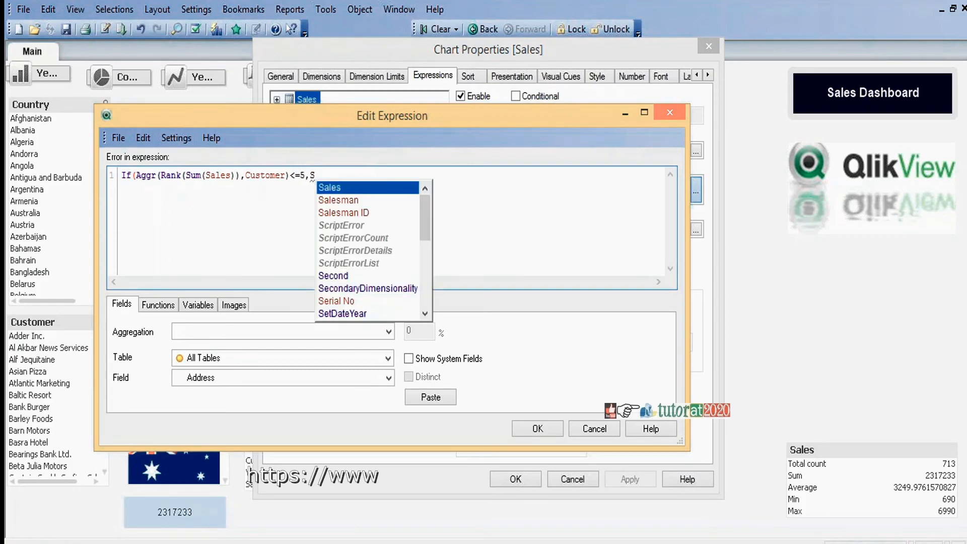
text((Sales)
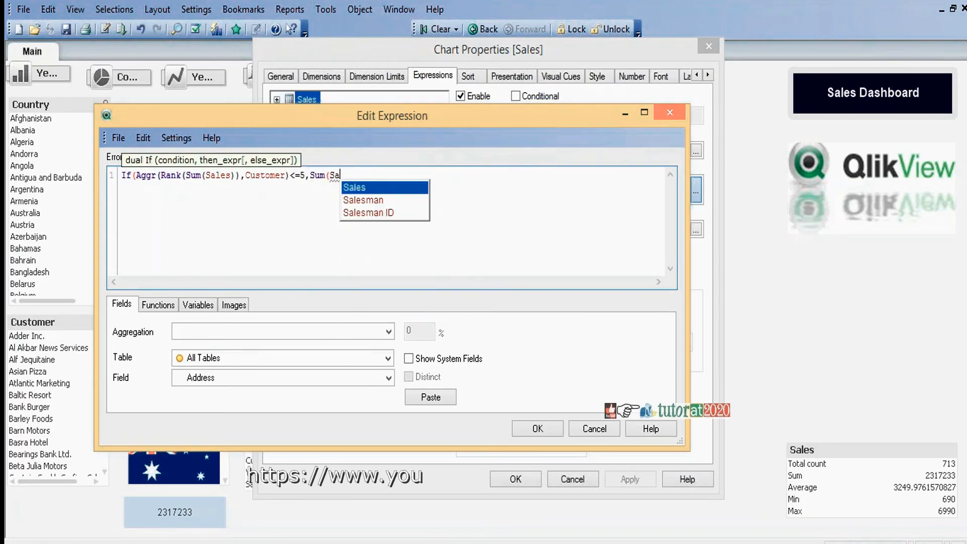
text()))
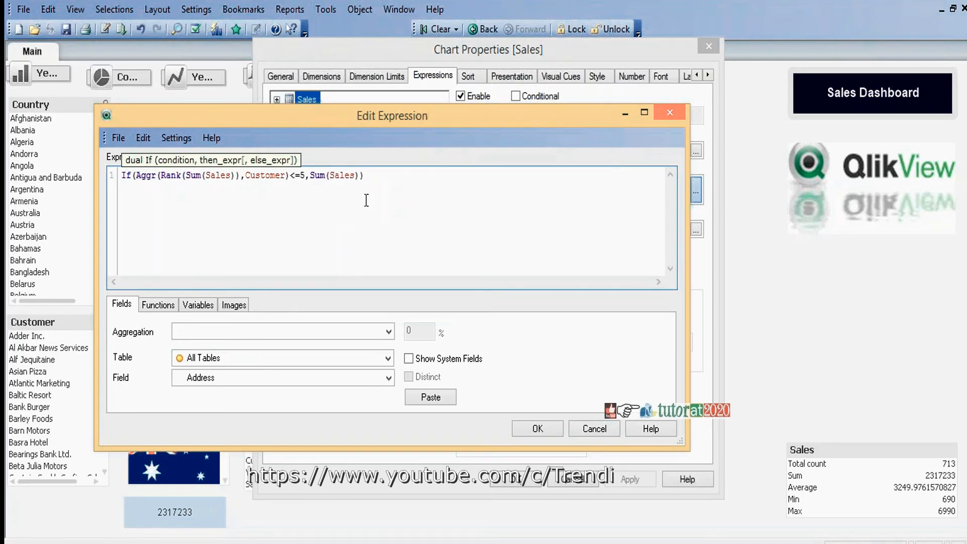
click(546, 430)
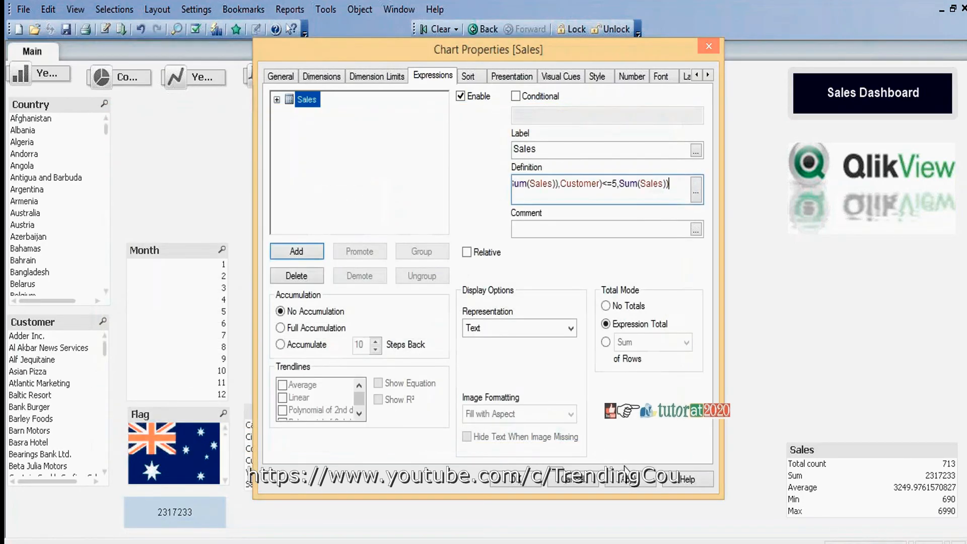
click(517, 478)
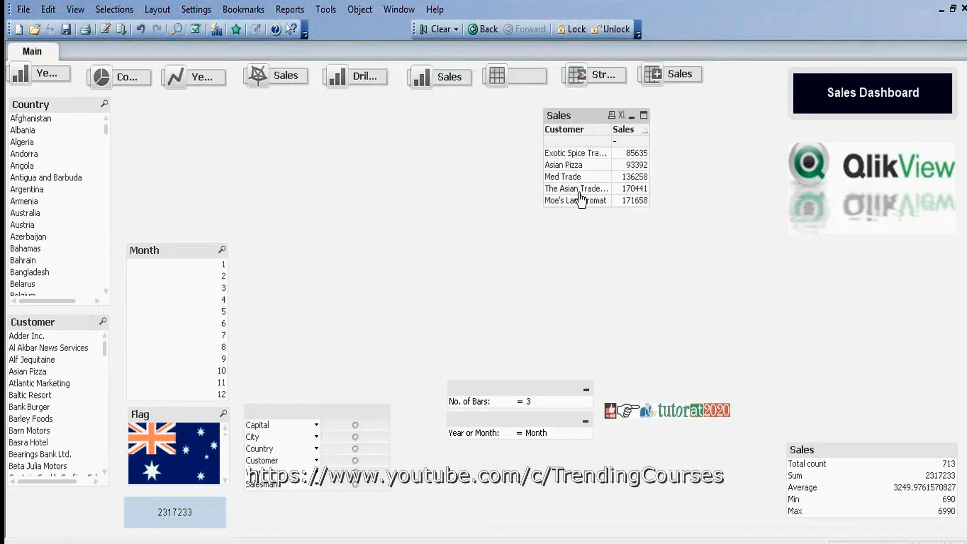
Step: Minimize the Sales table and create a new chart of the straight table type
click(631, 117)
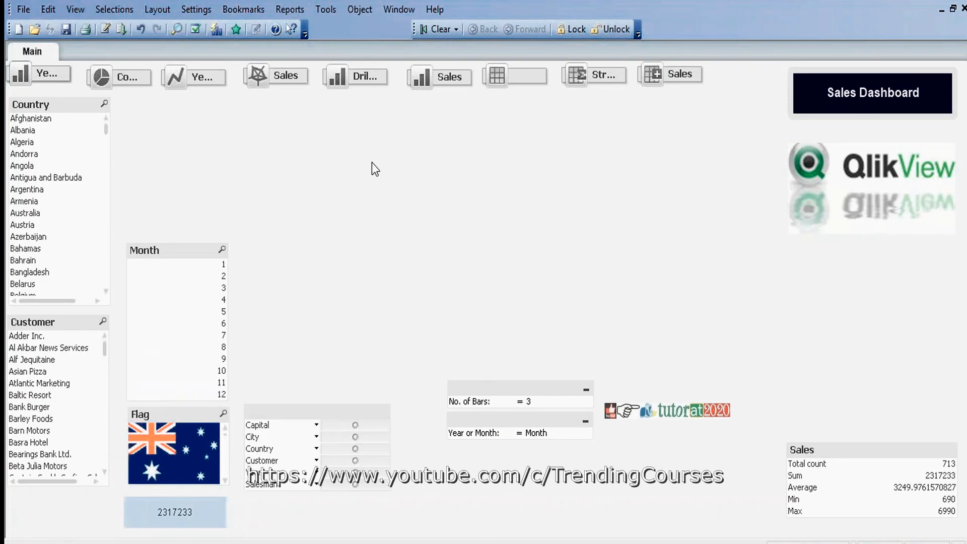
right_click(383, 119)
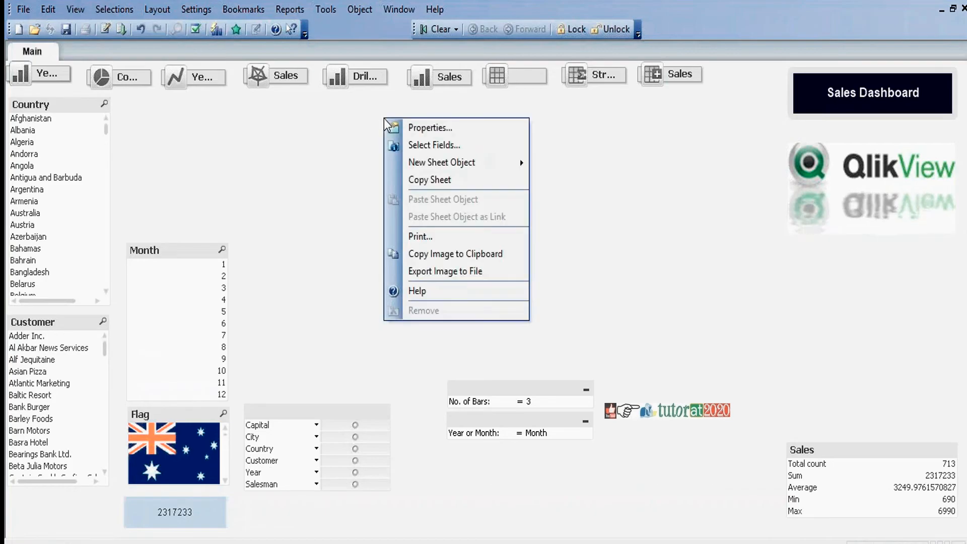
mouse_move(473, 165)
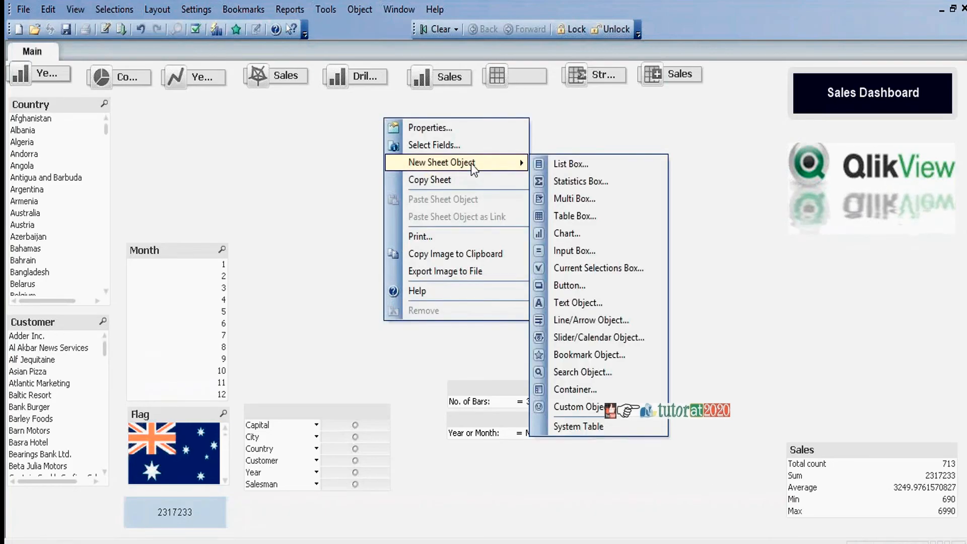
click(576, 229)
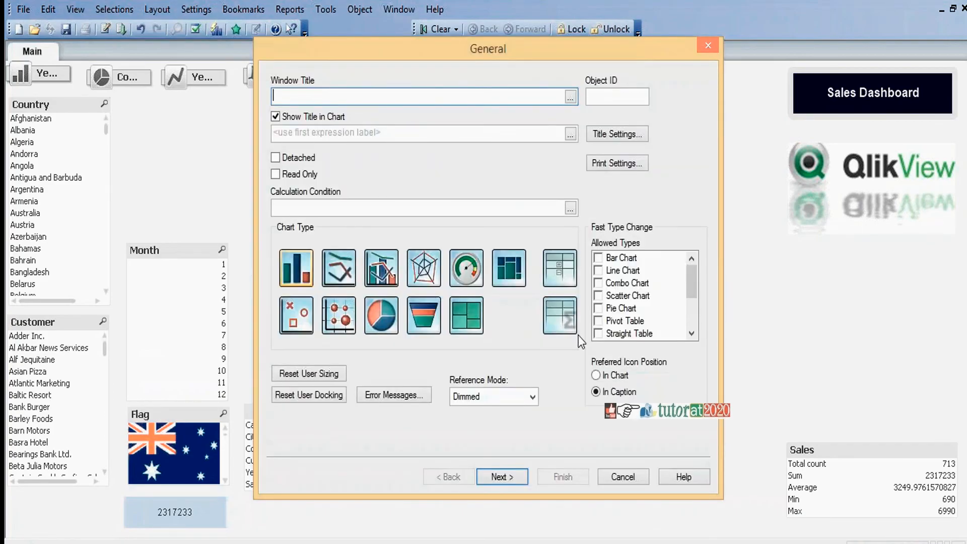
click(563, 321)
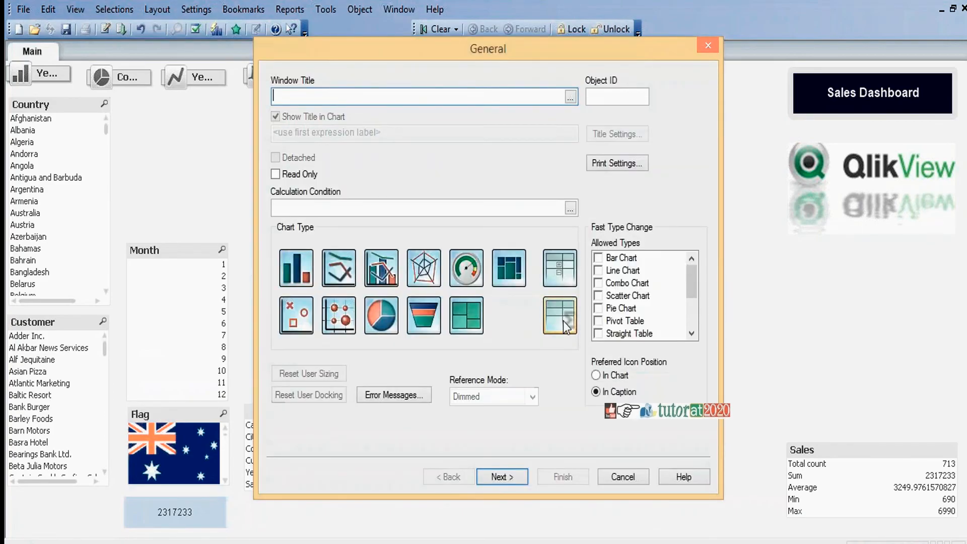
click(506, 479)
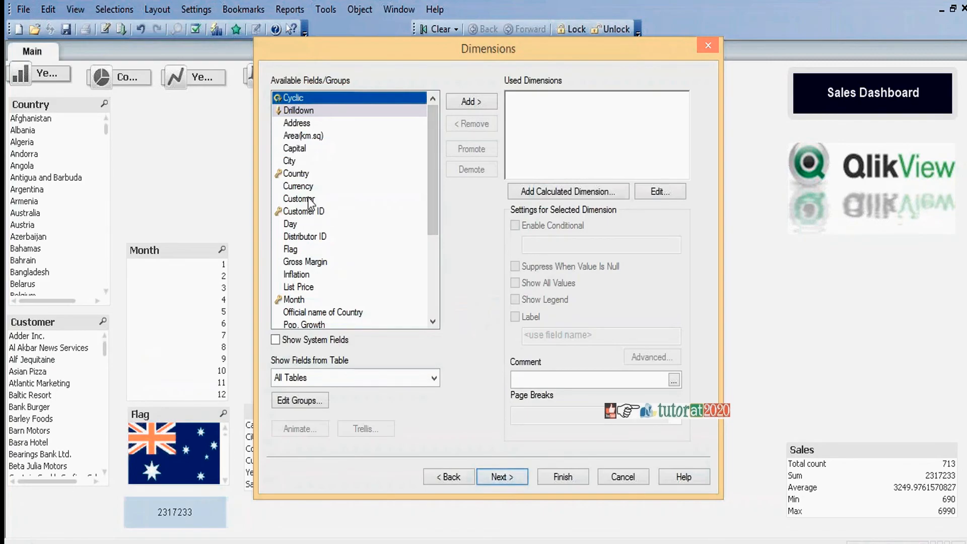
Step: Add Customer and Salesman as the new straight table's dimensions and continue to its expression
click(310, 200)
click(478, 103)
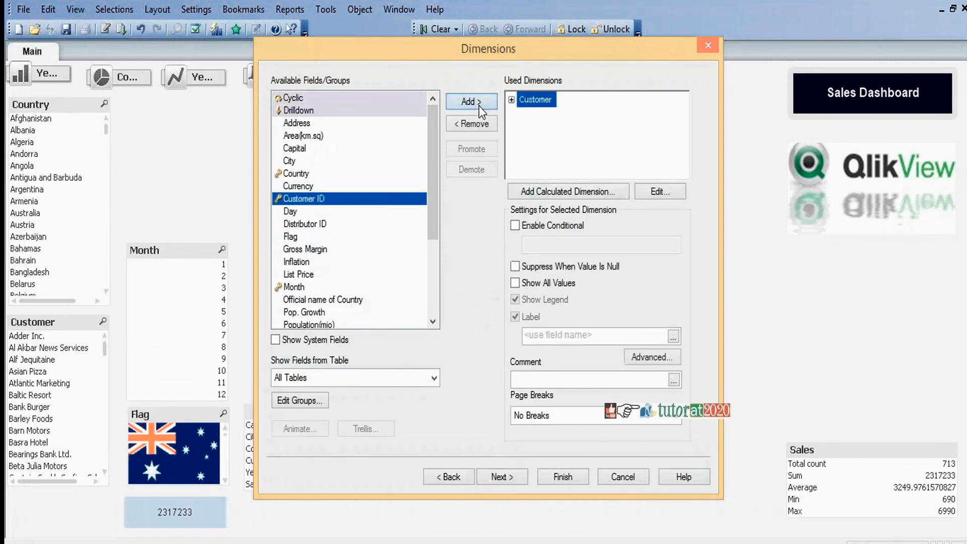
click(433, 289)
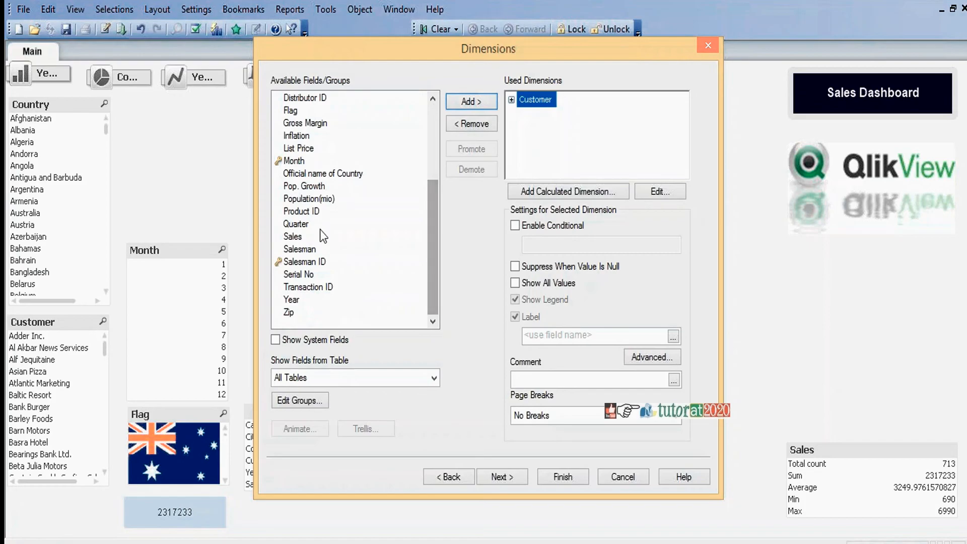
click(305, 249)
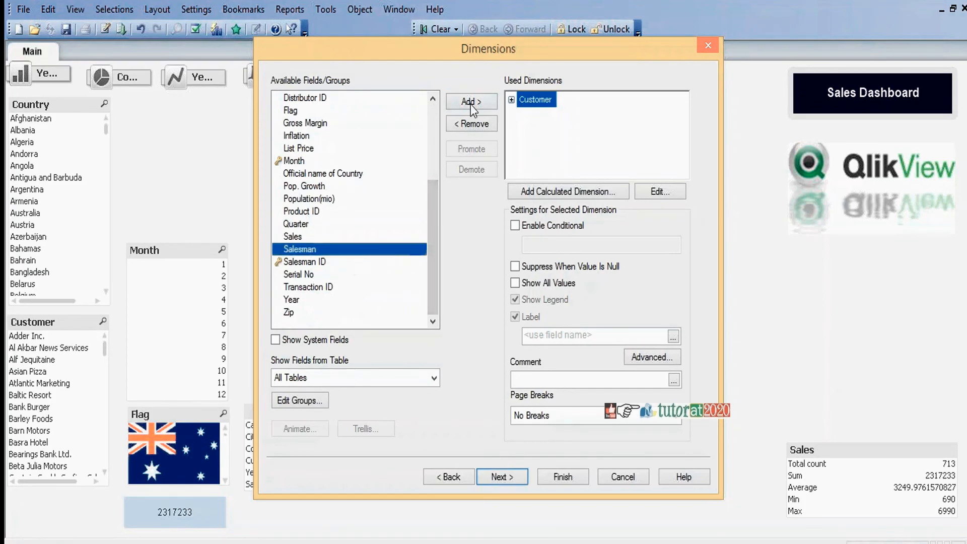
click(472, 102)
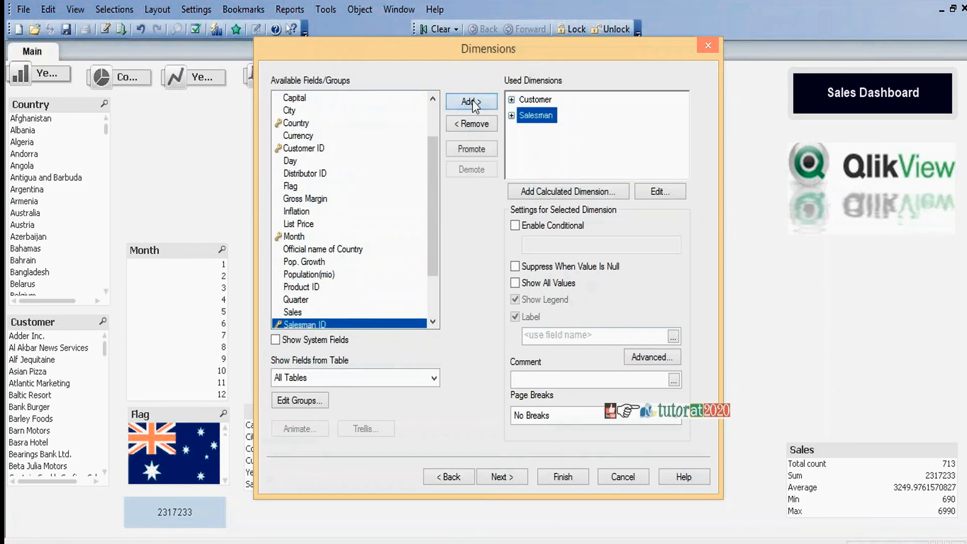
click(503, 477)
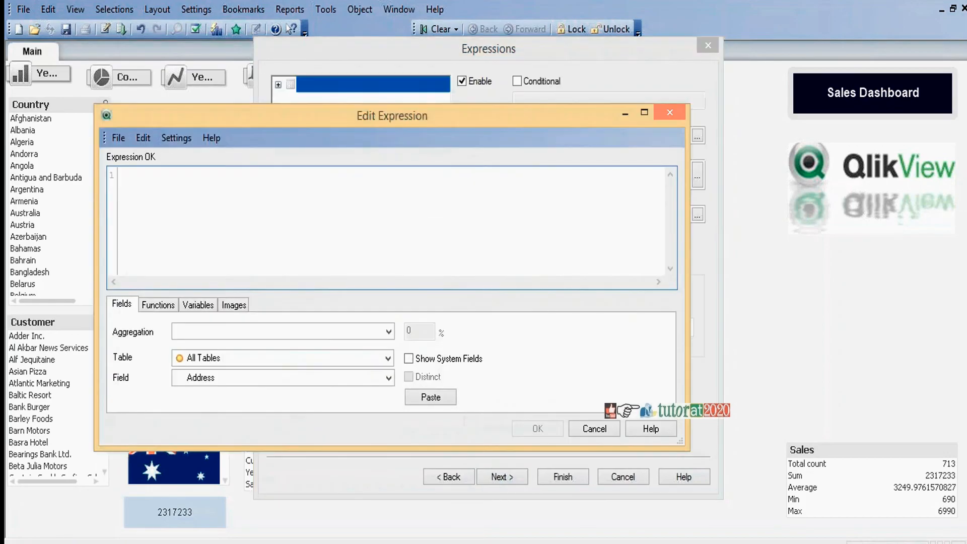
Step: Define the new table's expression as the Sum aggregation of the Sales field
click(388, 331)
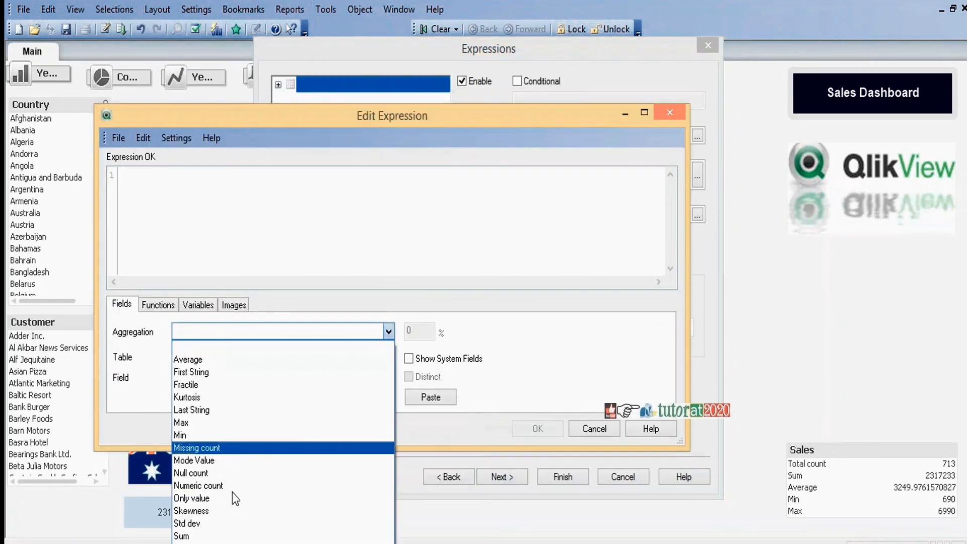
click(227, 535)
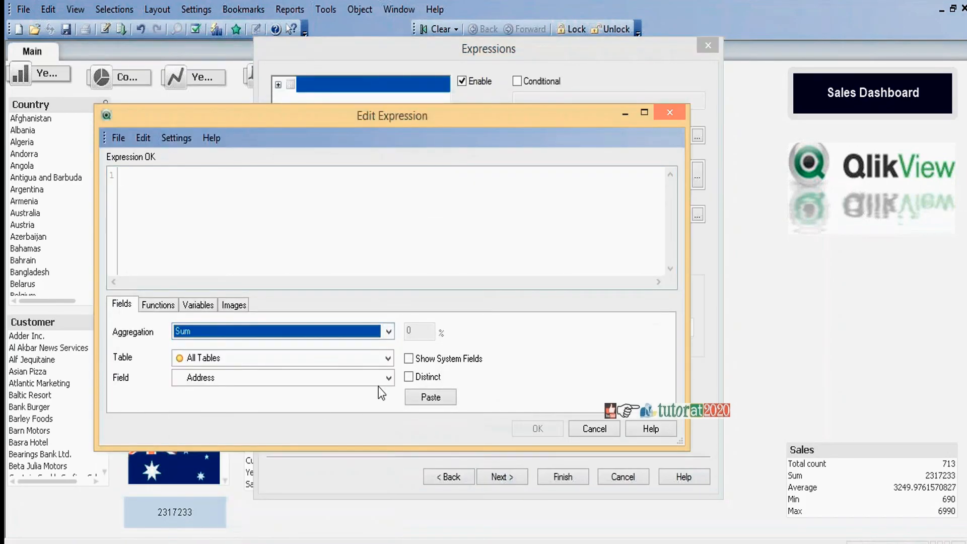
click(388, 378)
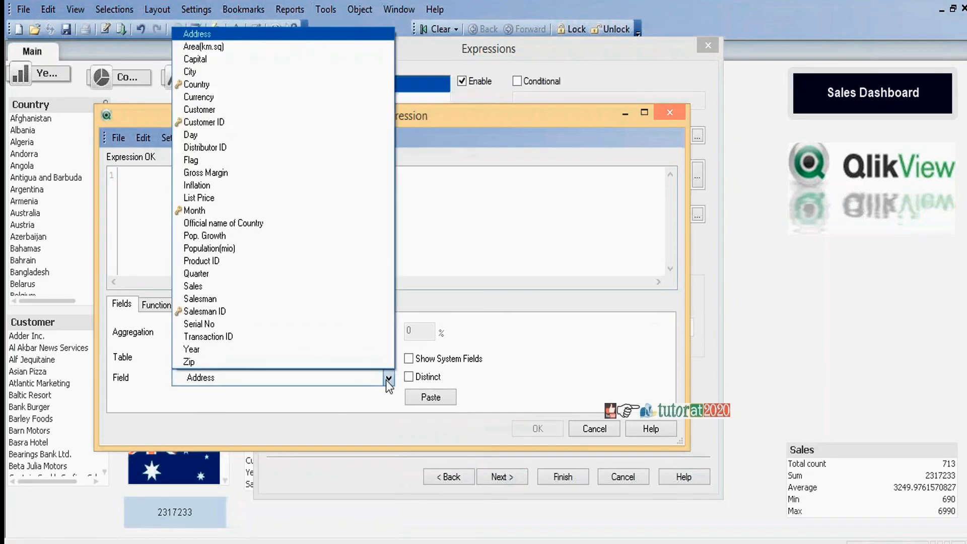
click(210, 285)
click(436, 397)
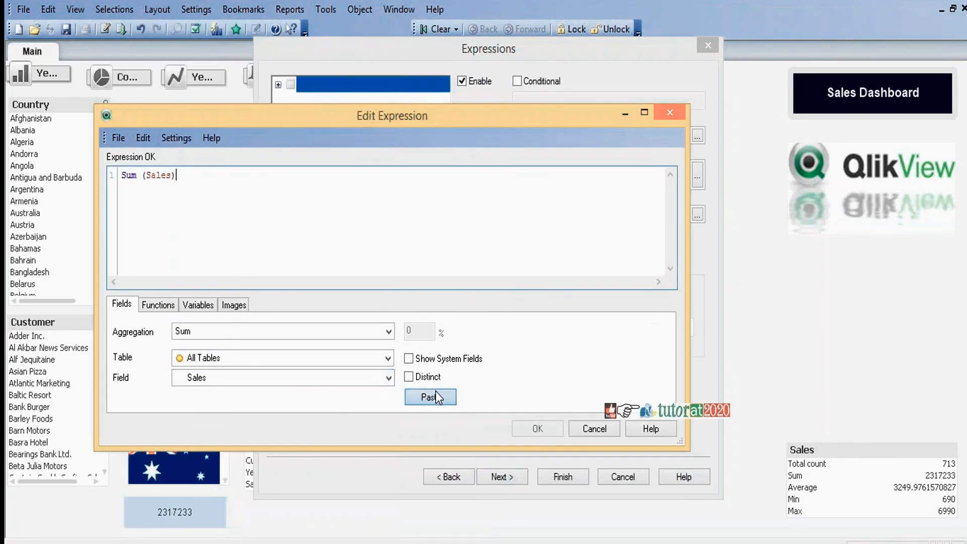
click(541, 429)
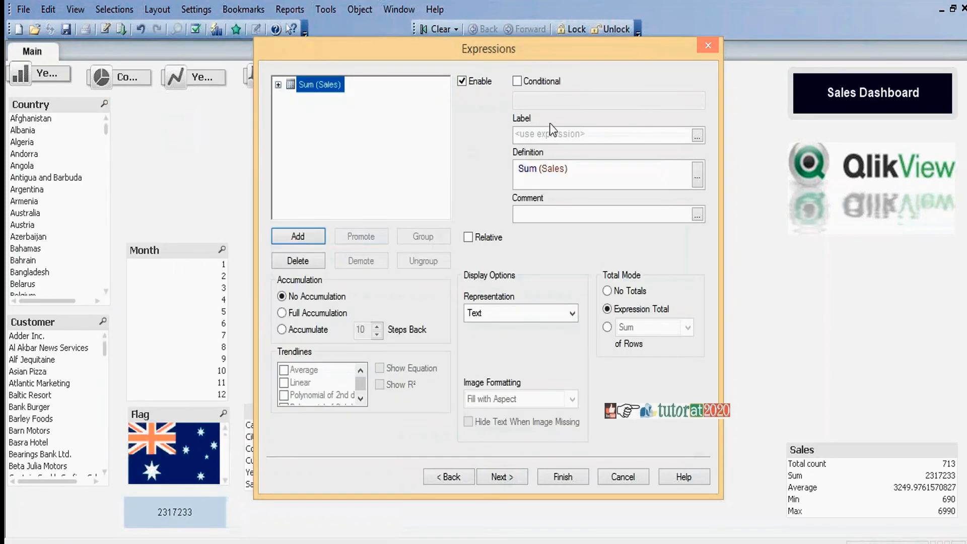
Step: Label the expression Sales, finish the straight table, and move it slightly higher on the sheet
click(553, 132)
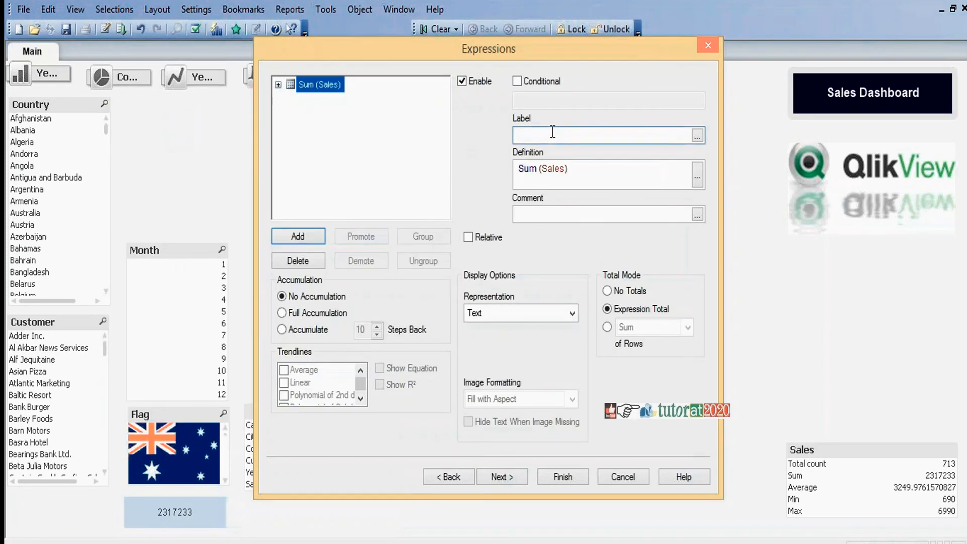
text(Sales)
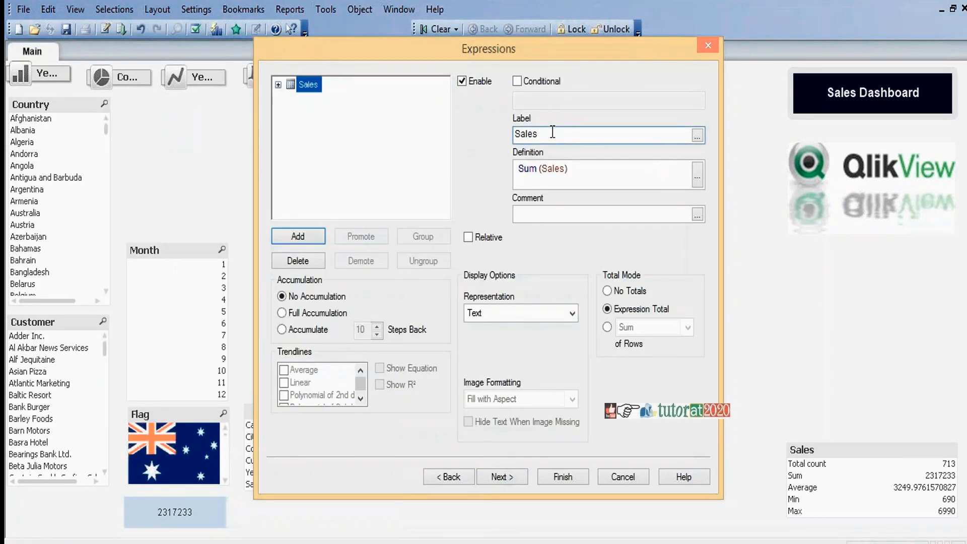
click(572, 475)
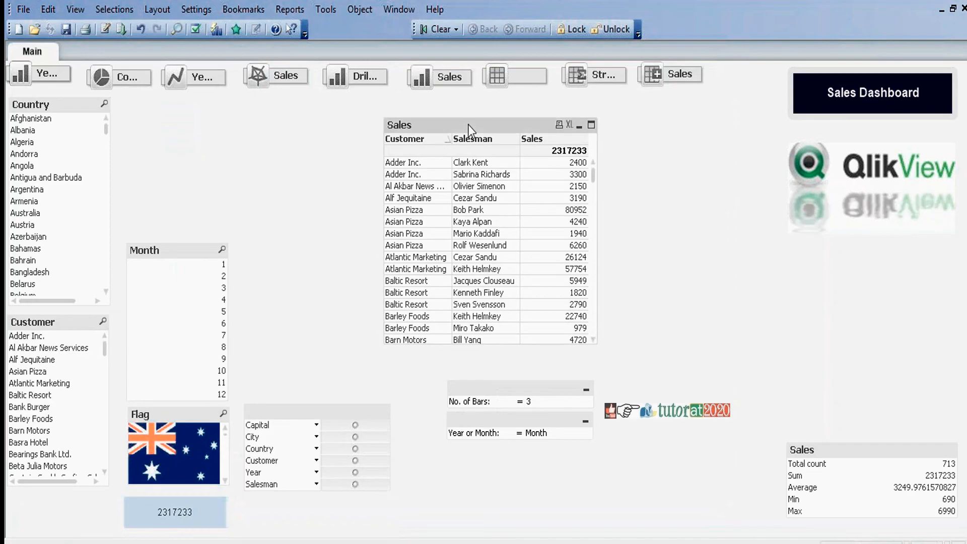
drag(473, 122, 469, 111)
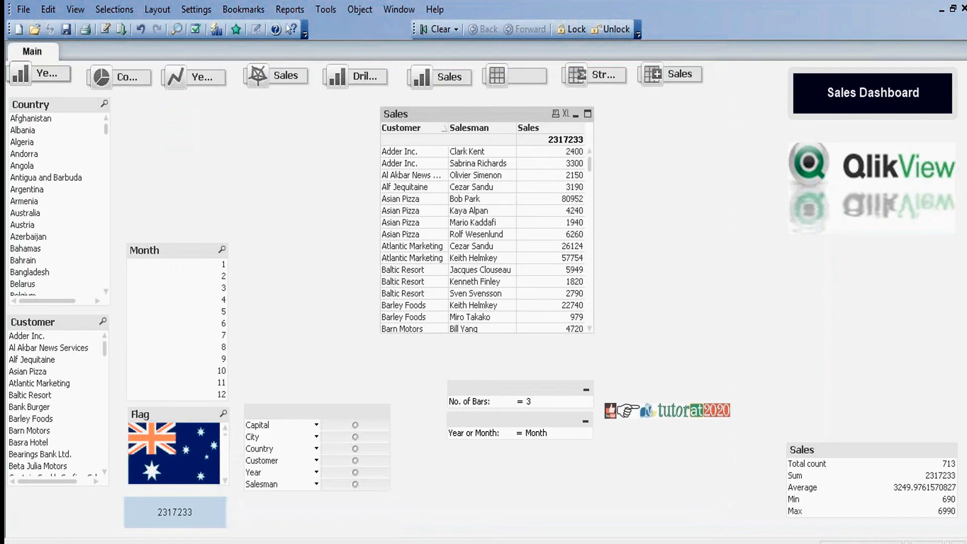
click(292, 138)
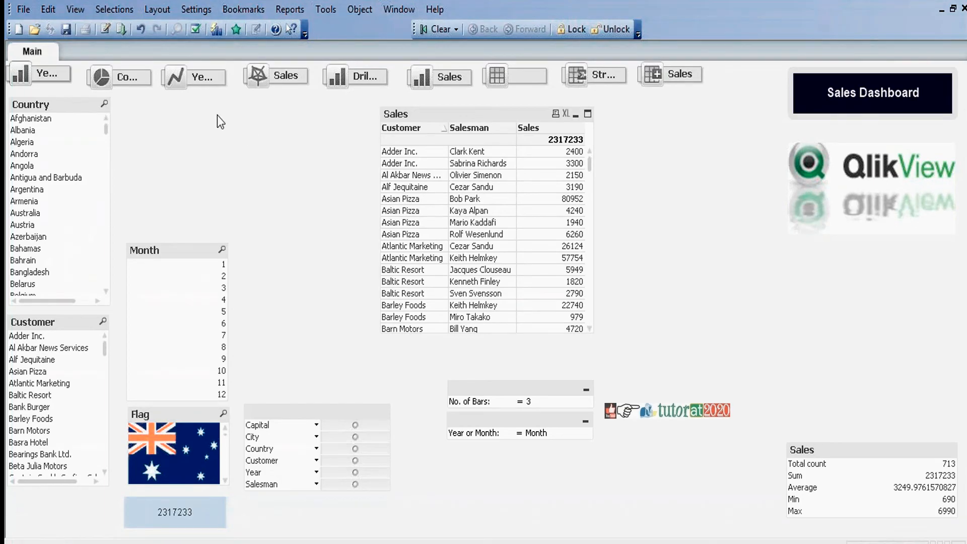
Step: In the new Sales table's properties, replace the Salesman dimension's definition with an empty Aggr() function
right_click(473, 113)
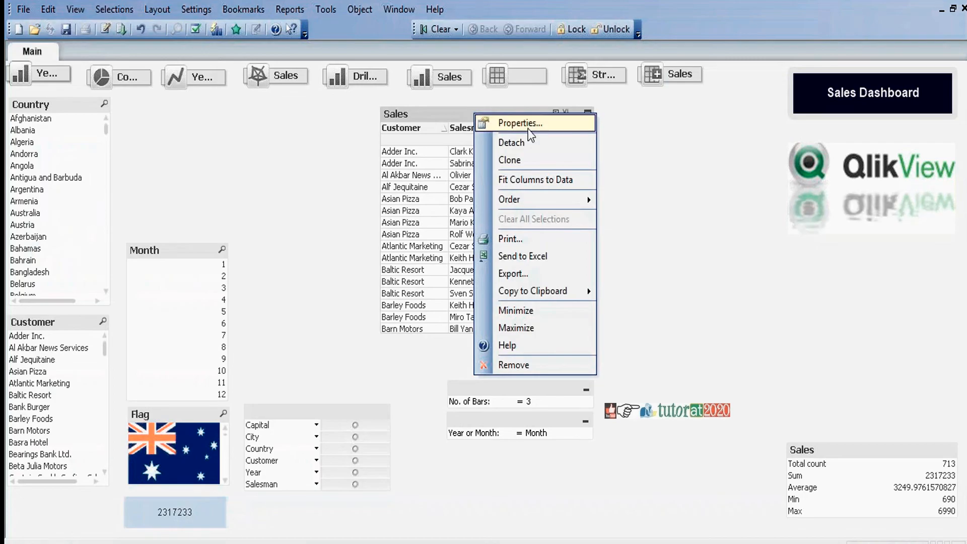
click(527, 126)
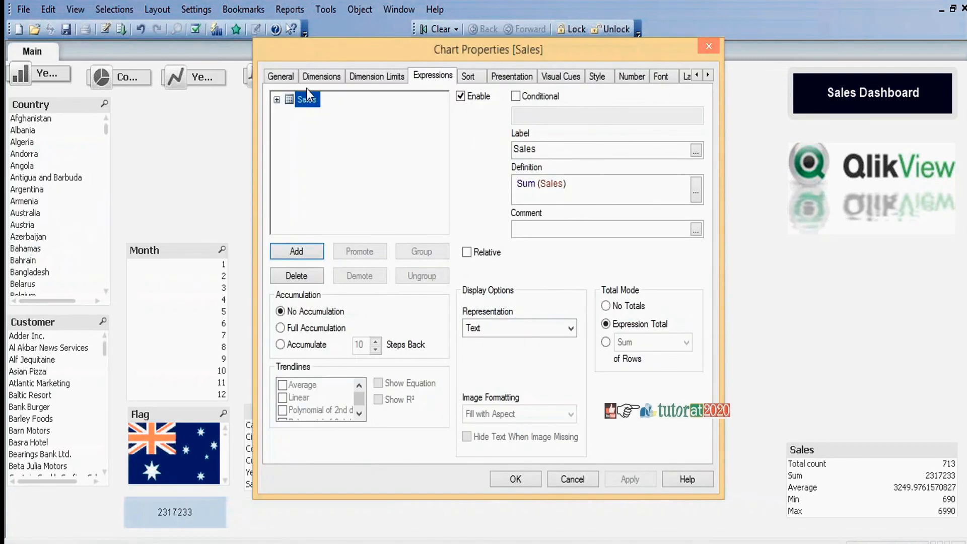
click(316, 78)
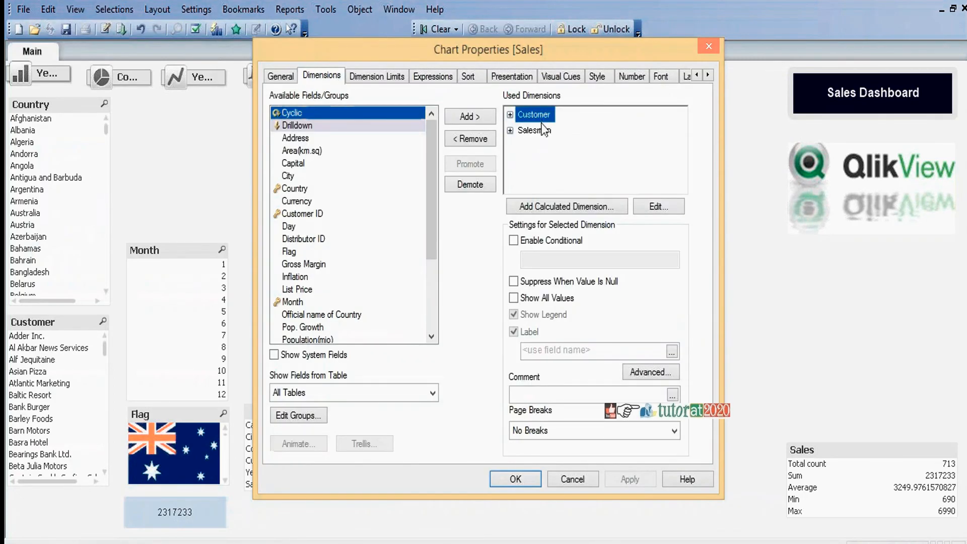
click(535, 131)
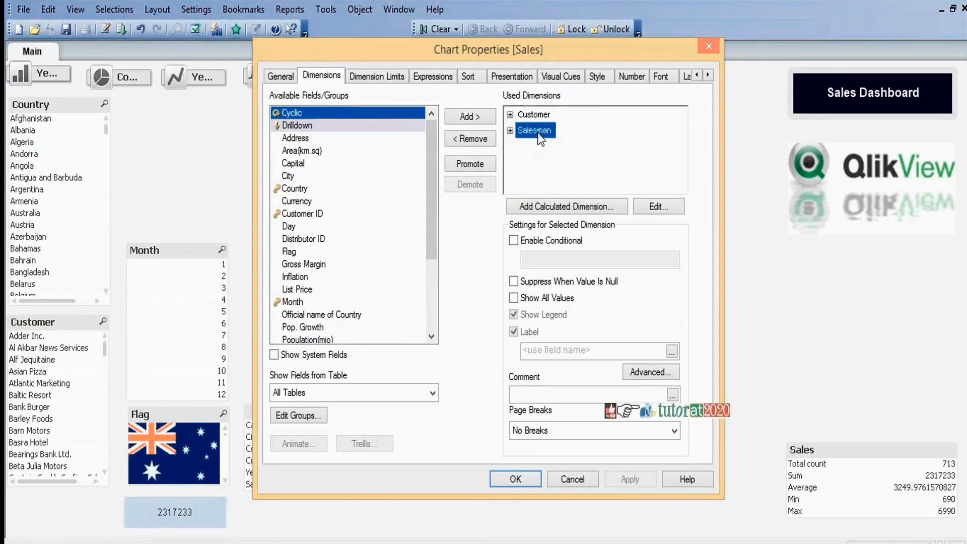
click(658, 207)
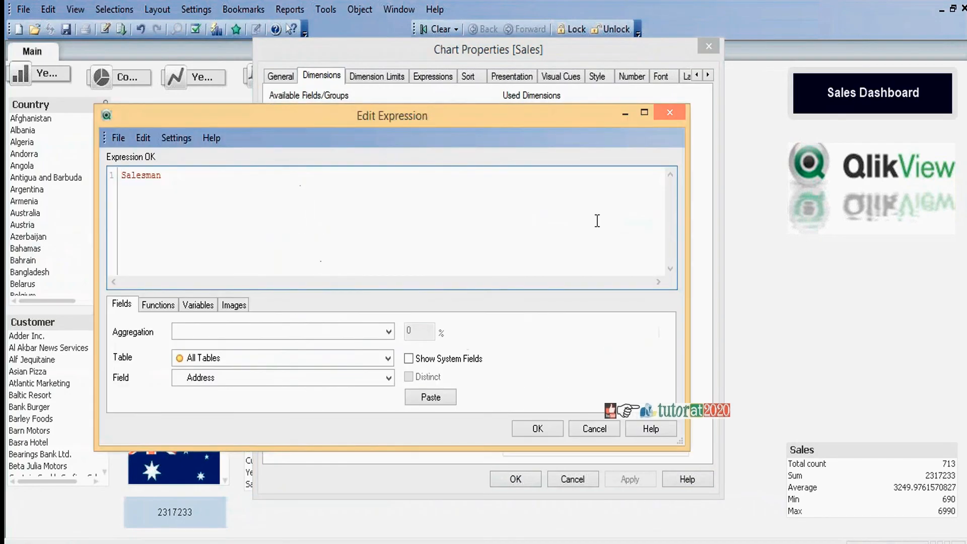
text(Agg)
key(Return)
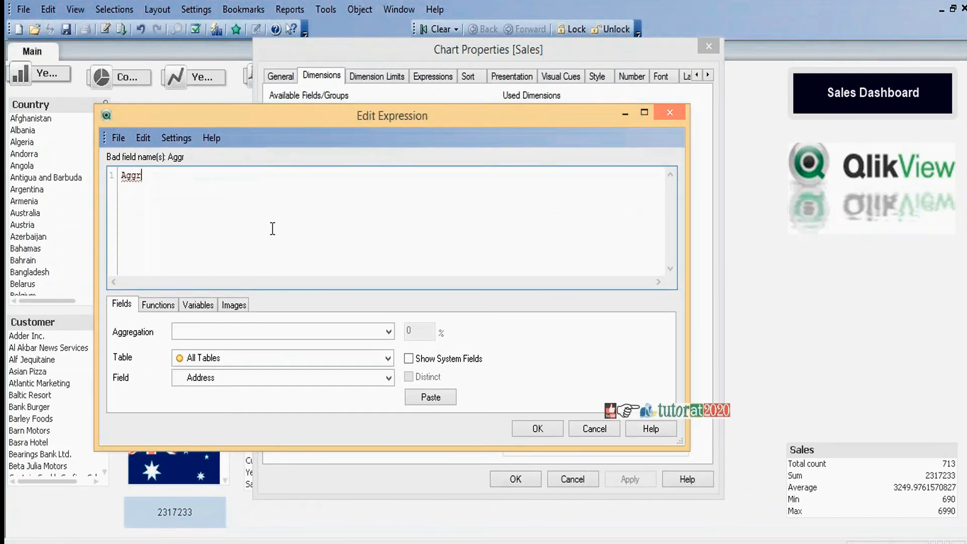
text(())
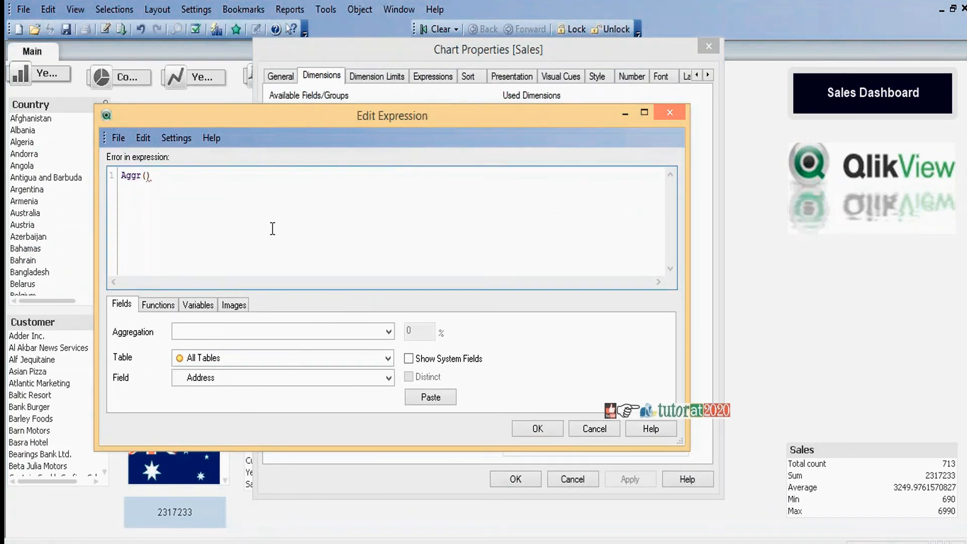
Step: Fill the Aggr function with Sum(Sales), grouped by Customer and Salesman
key(Left)
text(Sum(Sales))
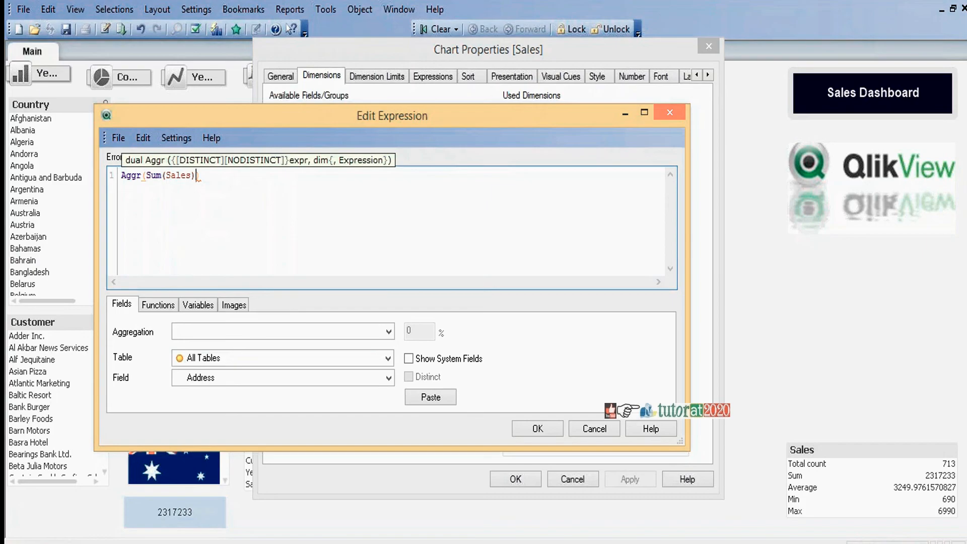
text(,)
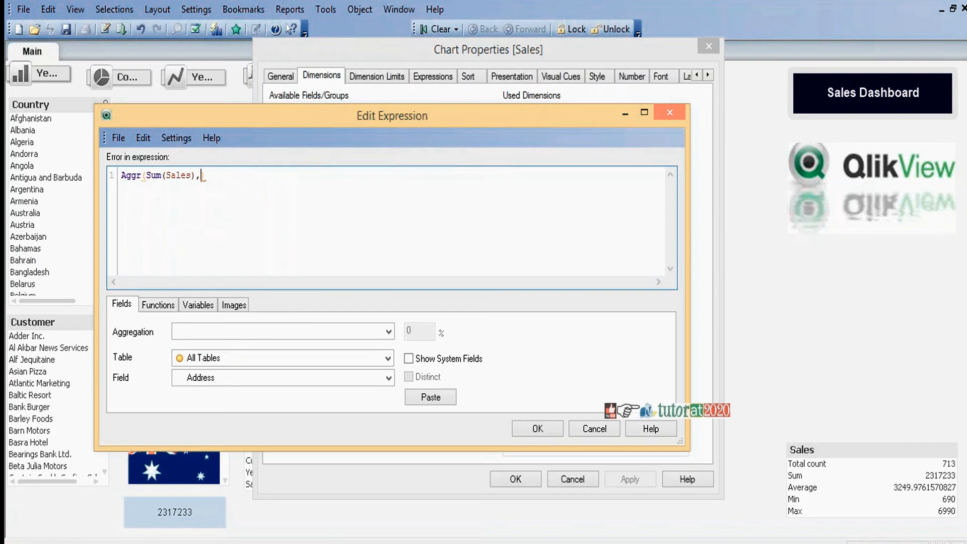
text(Cust)
key(Return)
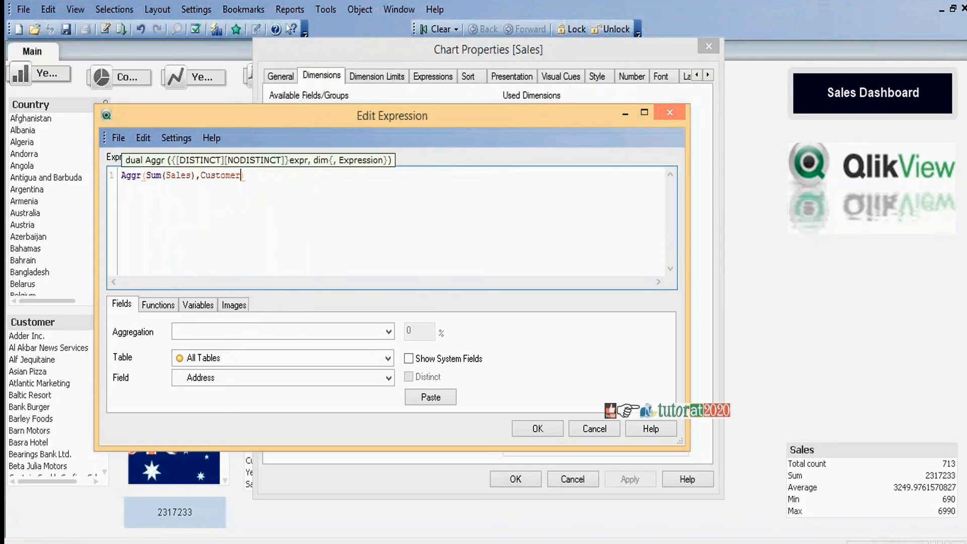
text(,Sale)
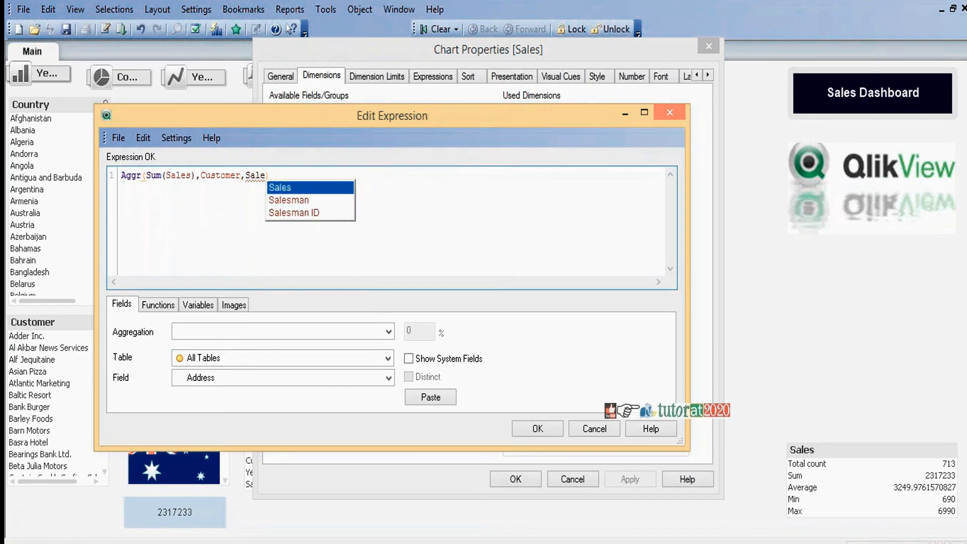
key(Down)
key(Return)
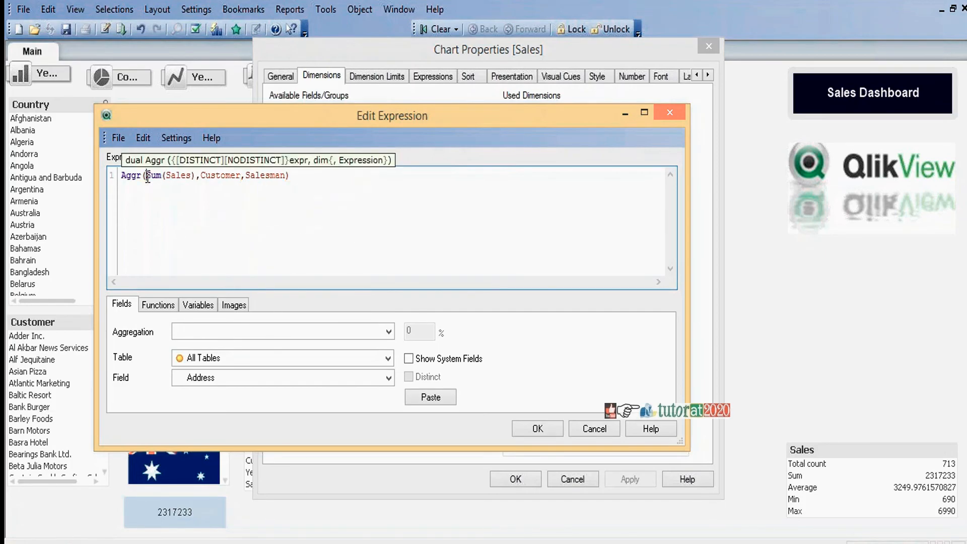
Step: Wrap Sum(Sales) in the Rank function within the Salesman dimension's Aggr formula
text(Rank)
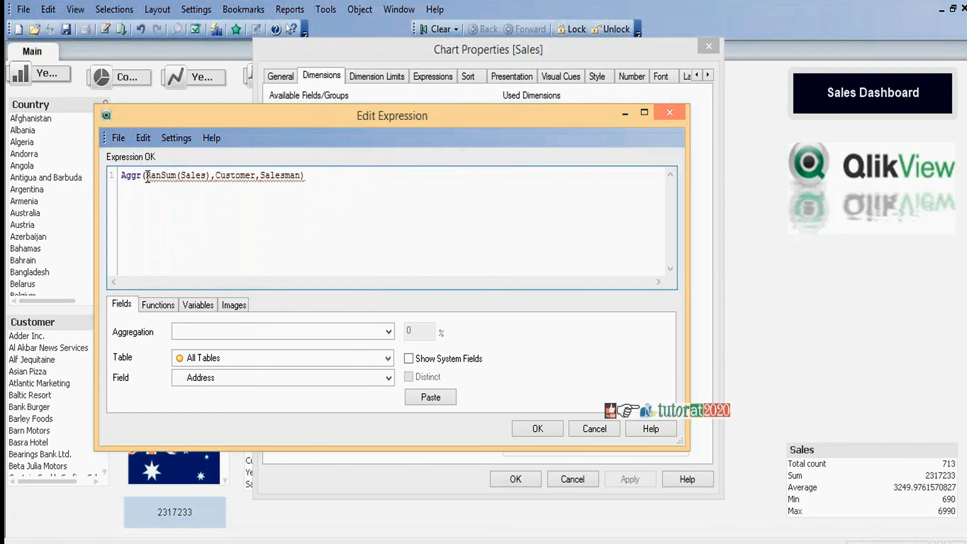
text(()
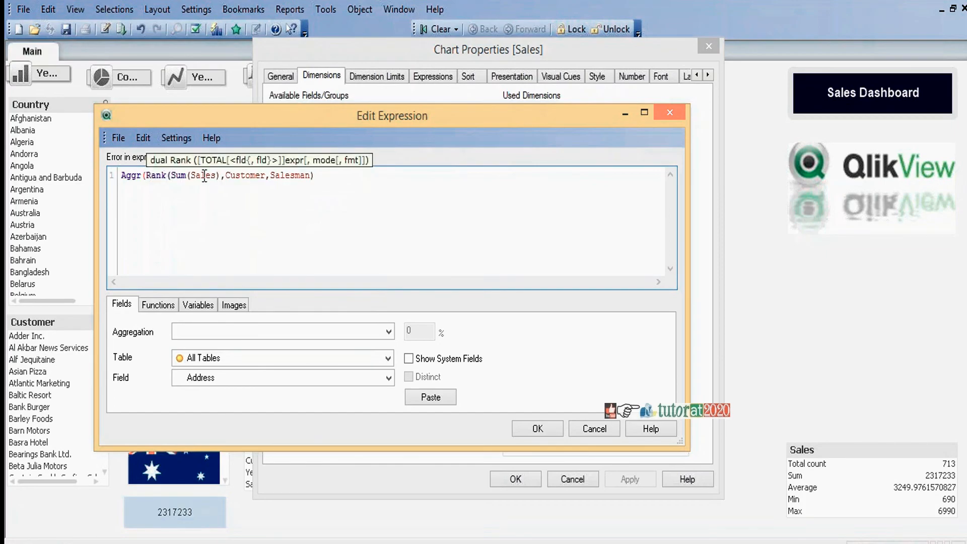
click(221, 175)
text())
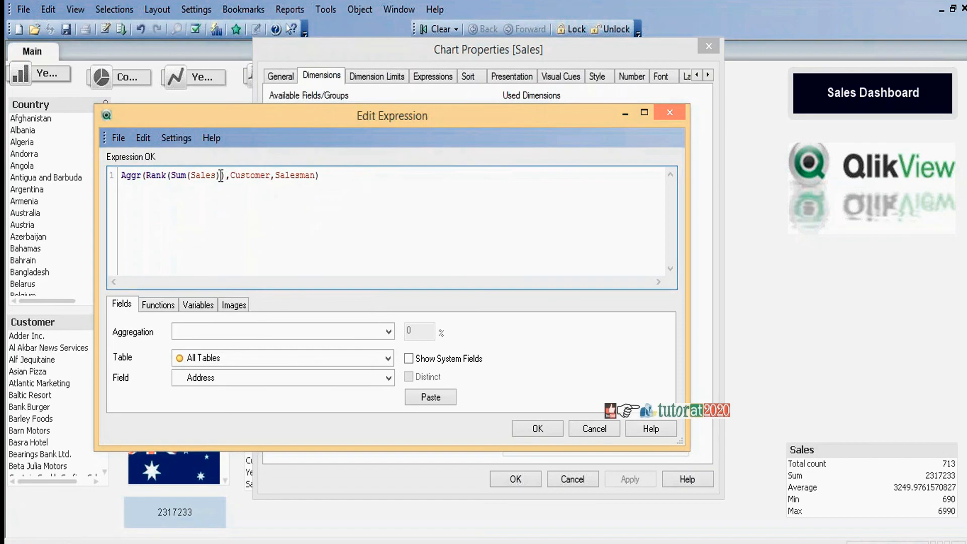
Step: Enclose the ranked Aggr formula in an If with the condition =1 and the result Salesman, and accept the dimension formula
click(121, 175)
text(If()
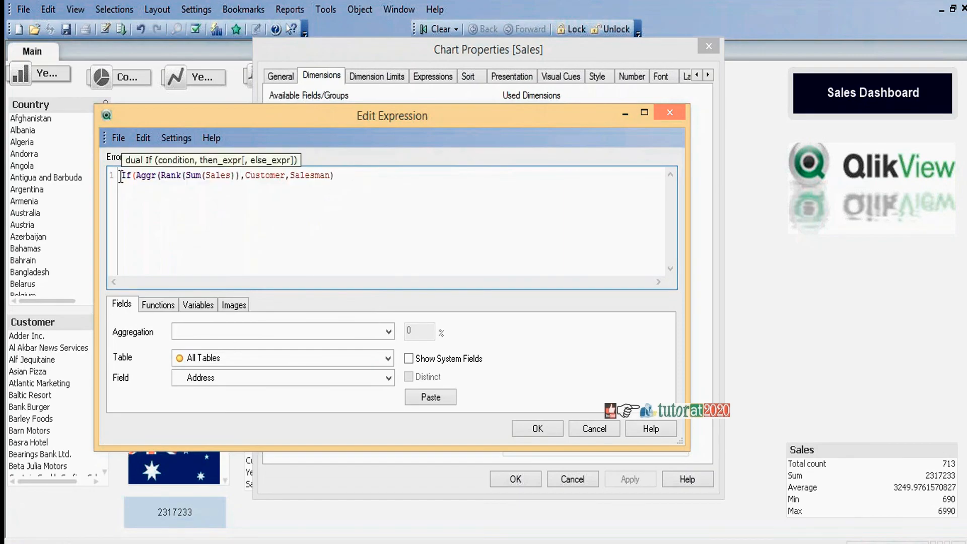
click(352, 179)
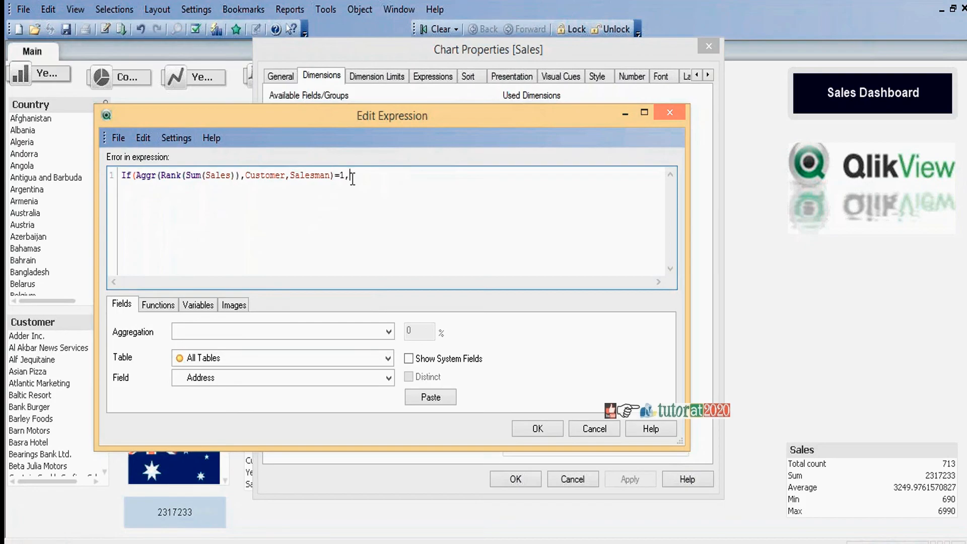
text(=1,Sa)
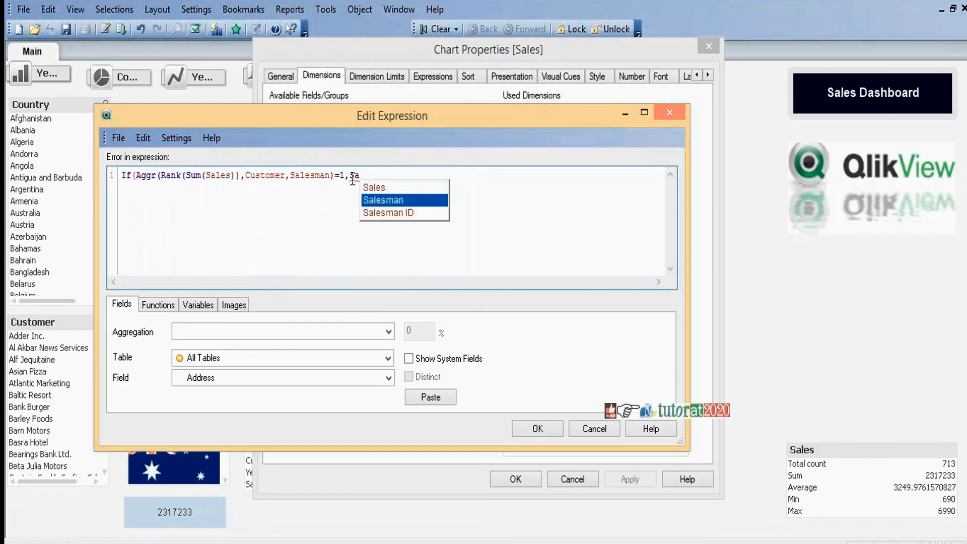
text(lesman))
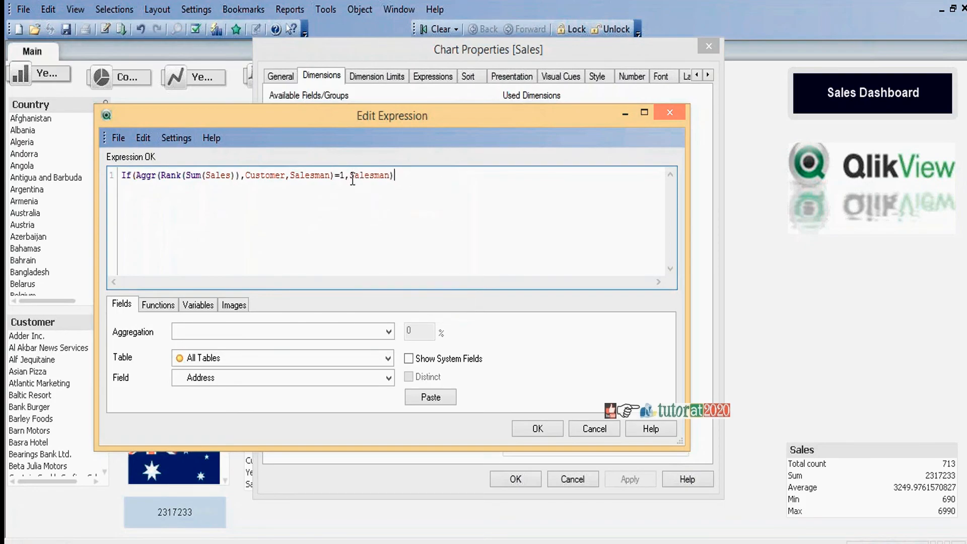
click(543, 428)
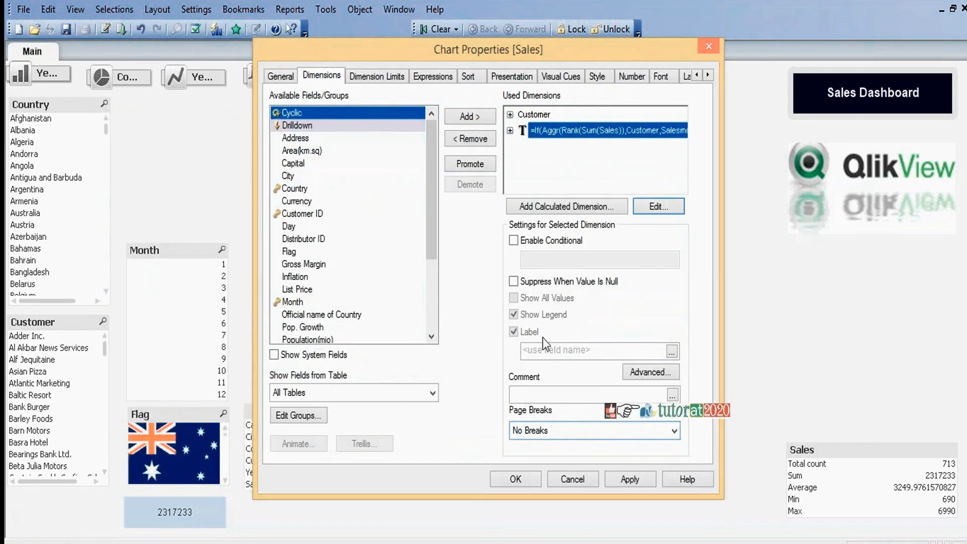
Step: Label the calculated dimension Salesman and apply the changes to the Sales table
click(562, 347)
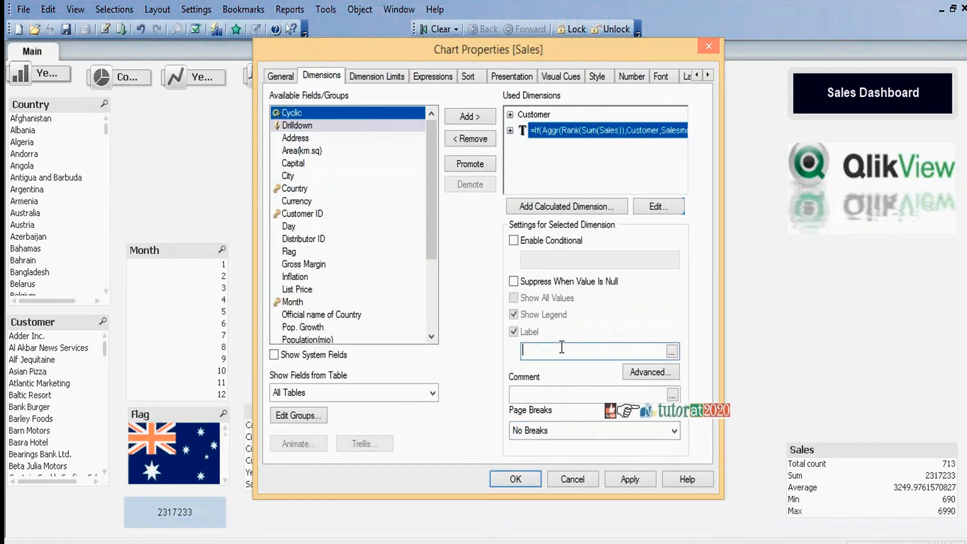
text(Salesman)
click(514, 482)
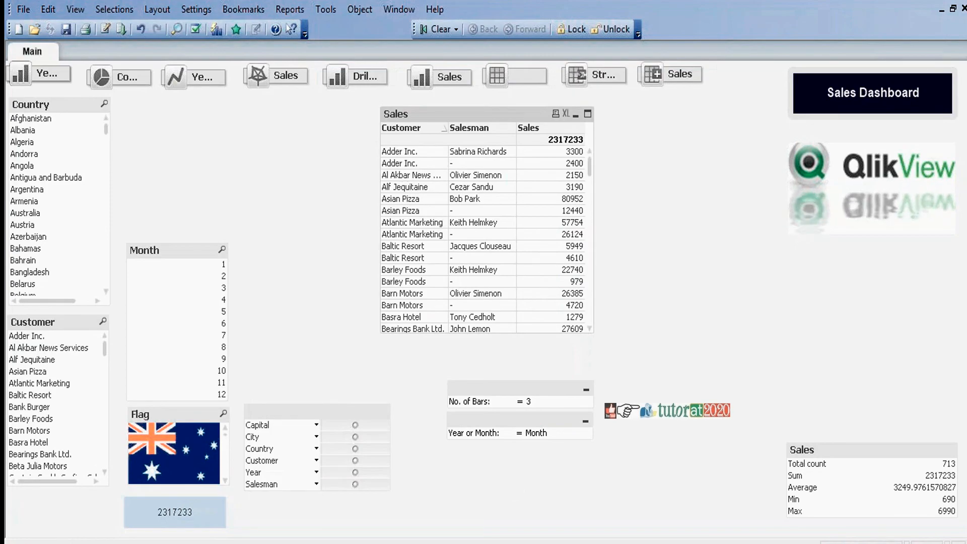
Step: Suppress null values for the calculated Salesman dimension of the Sales table and apply the change
right_click(451, 111)
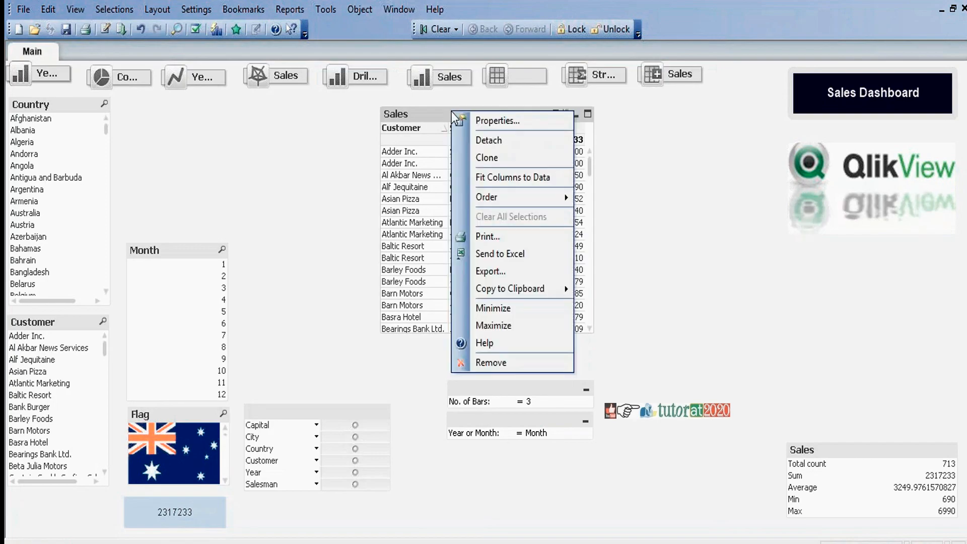
click(483, 120)
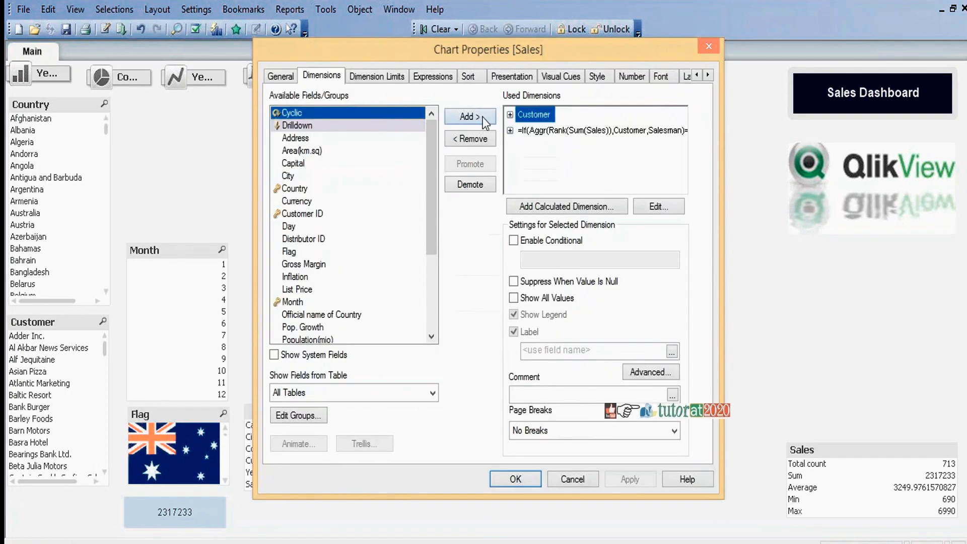
click(548, 128)
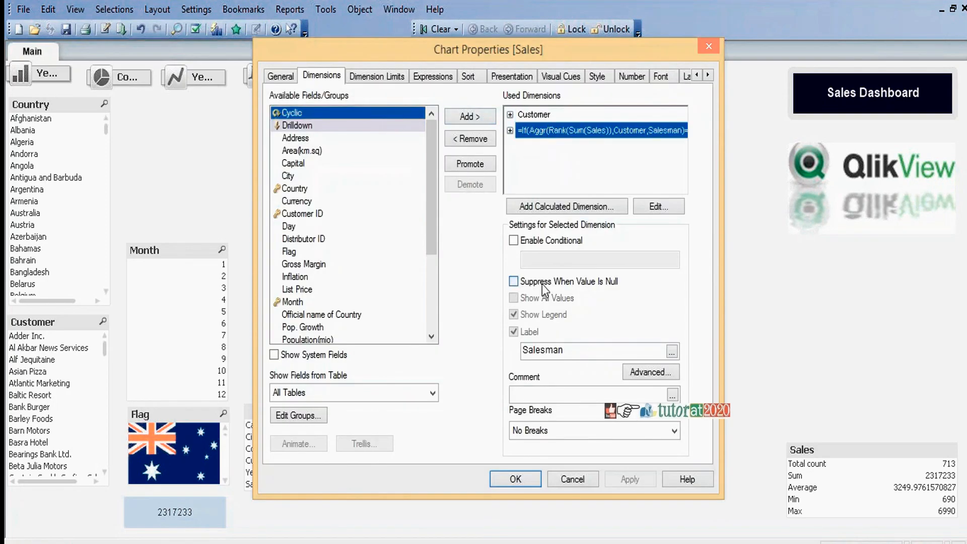
click(513, 281)
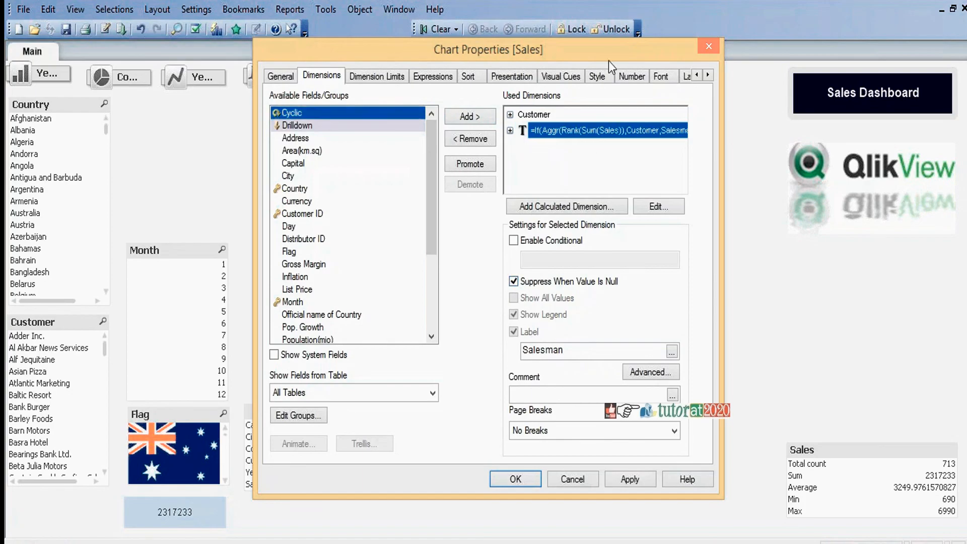
drag(616, 49, 175, 0)
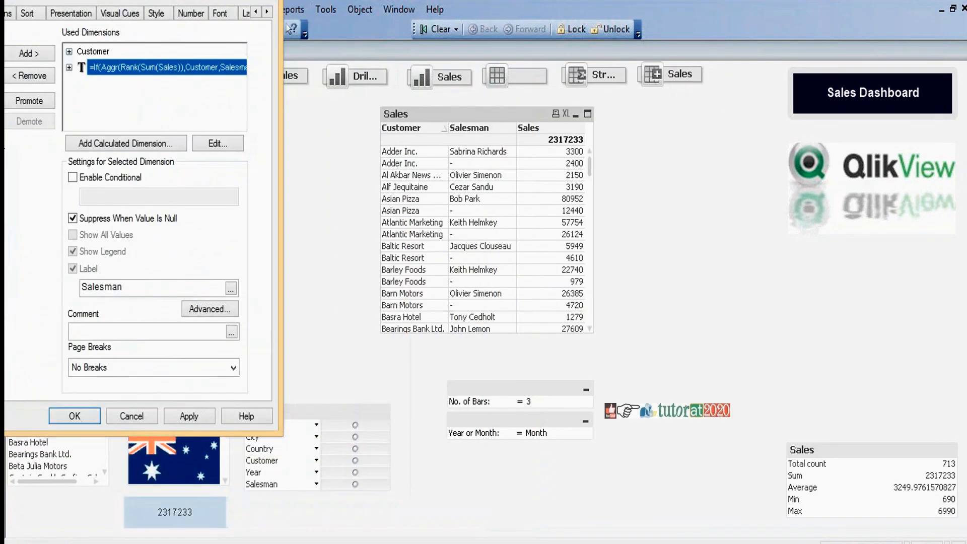
click(189, 419)
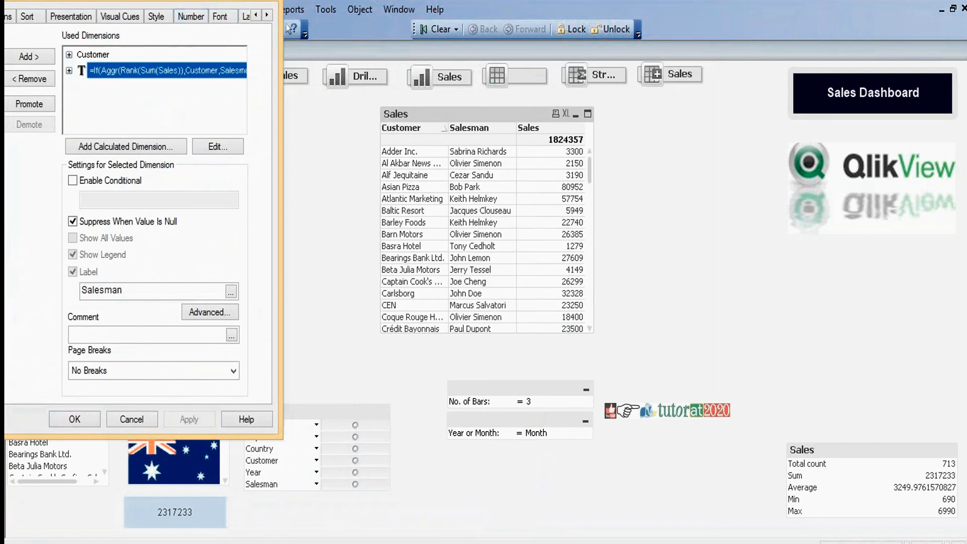
drag(194, 1, 596, 40)
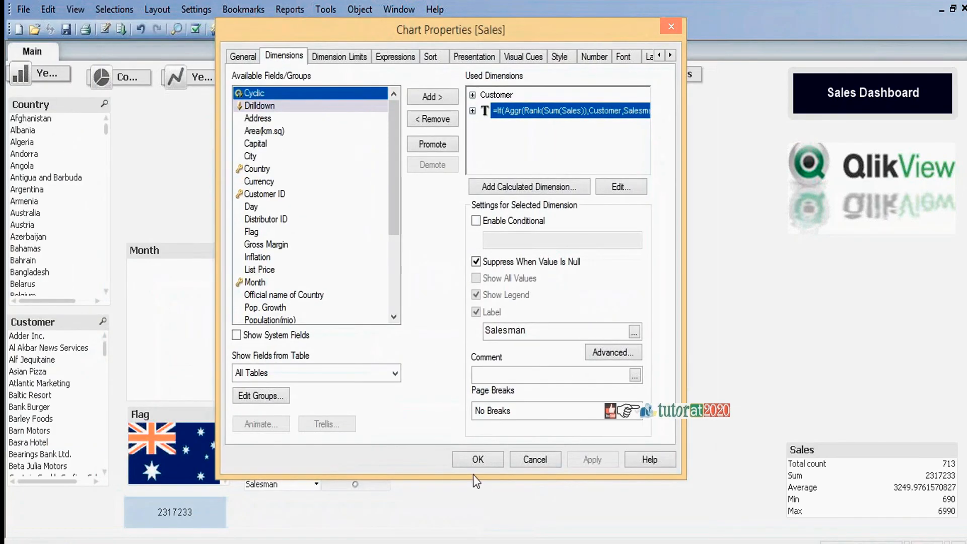
click(477, 458)
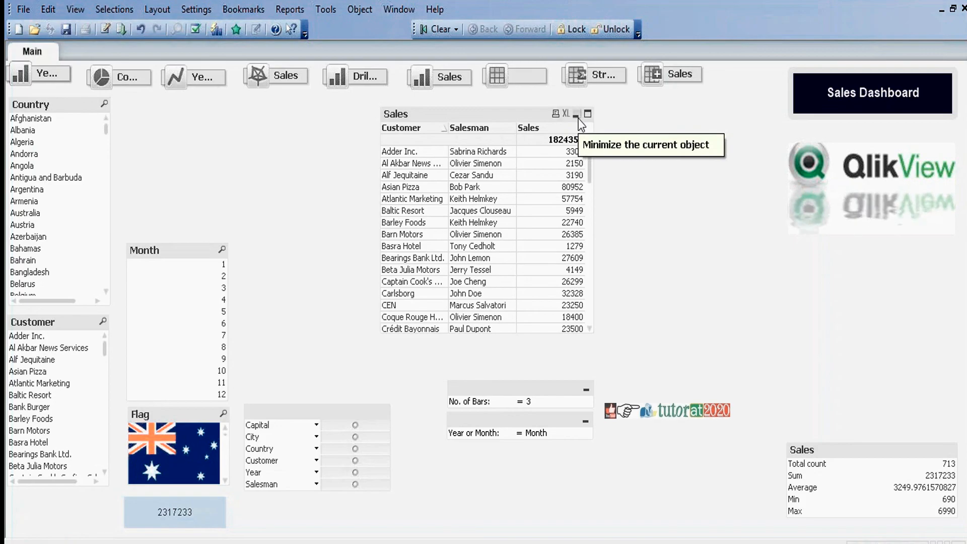
Step: Replace the calculated Salesman dimension of the Sales table with the plain Salesman field and accept the chart properties
right_click(515, 117)
click(526, 126)
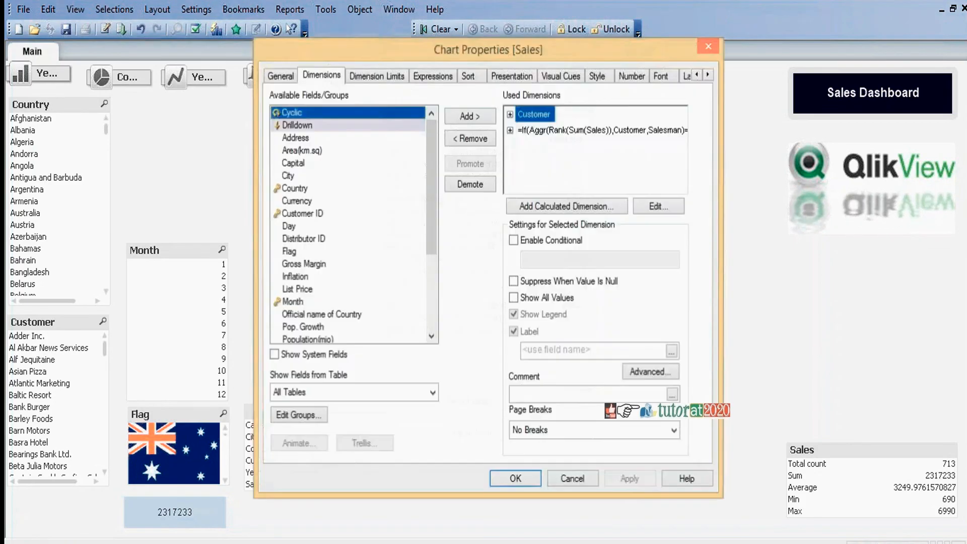
click(549, 131)
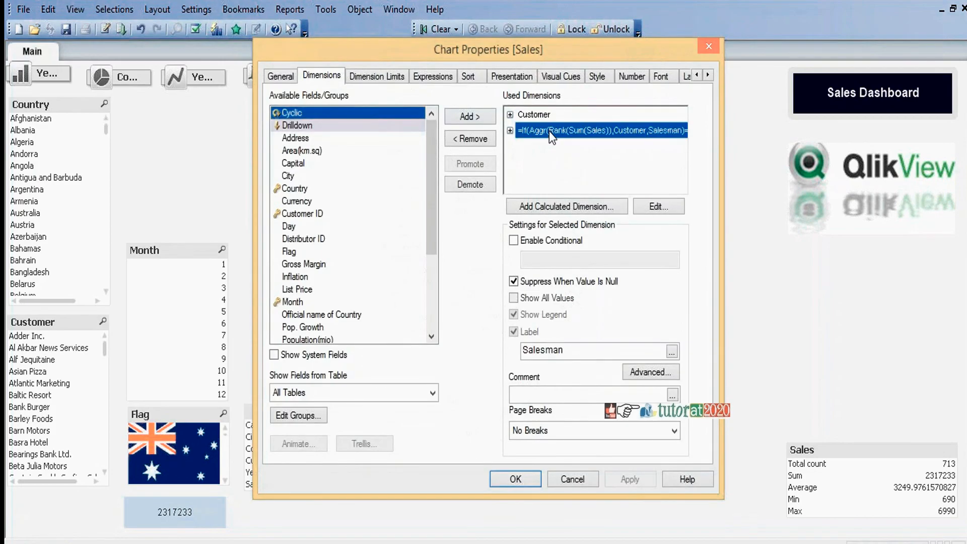
click(473, 139)
click(434, 286)
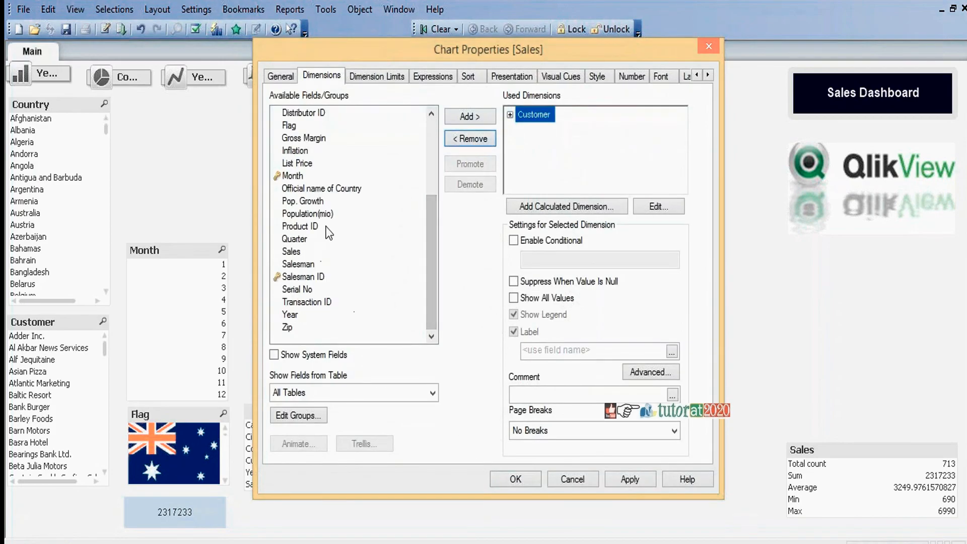
click(309, 265)
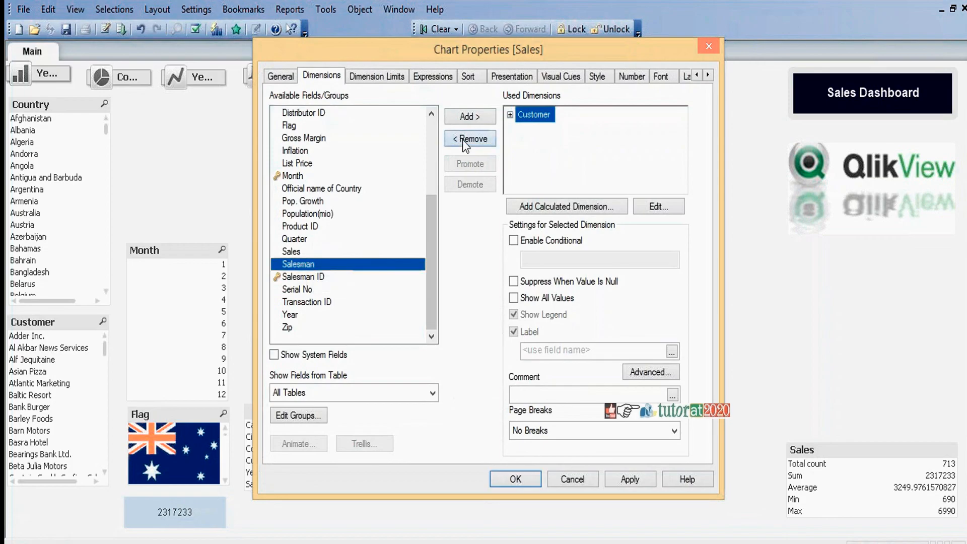
click(469, 119)
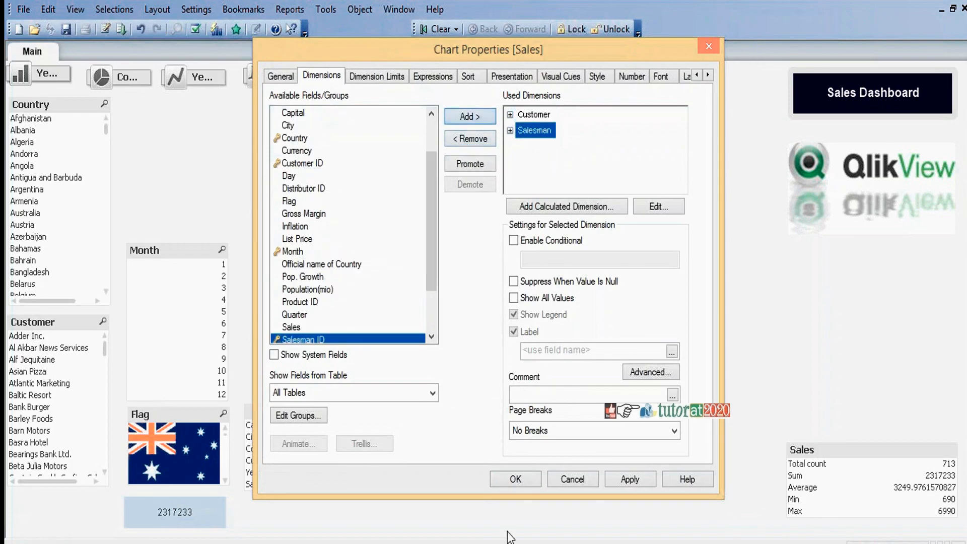
click(518, 479)
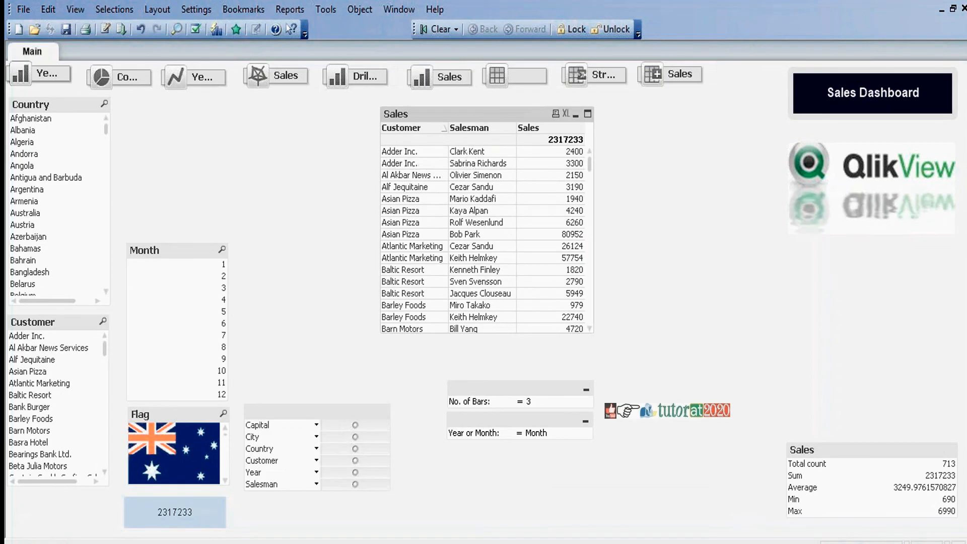
Step: Replace the definition of the Sales table's Sales expression with an empty Aggr function
right_click(479, 113)
click(496, 122)
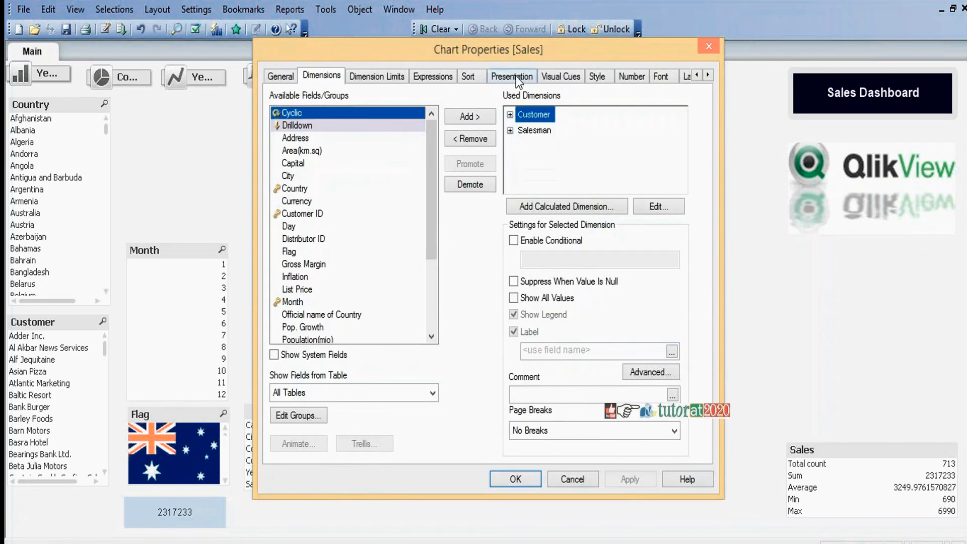
click(440, 75)
click(696, 190)
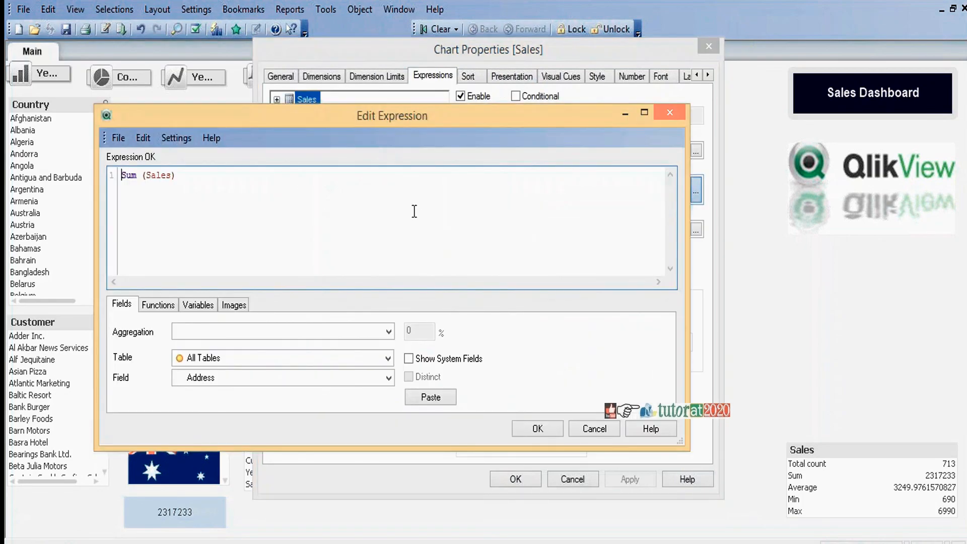
key(ctrl+a)
text(Ag)
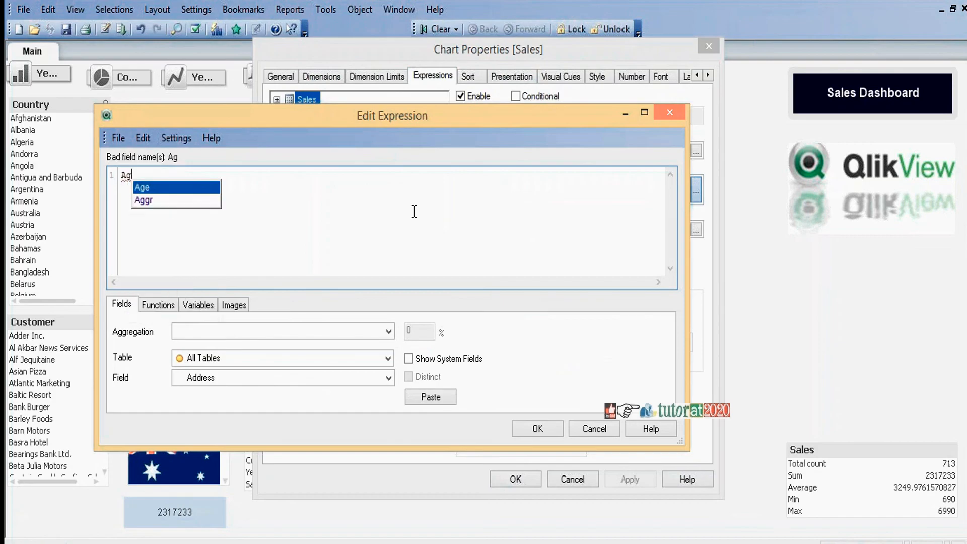
text(gr ())
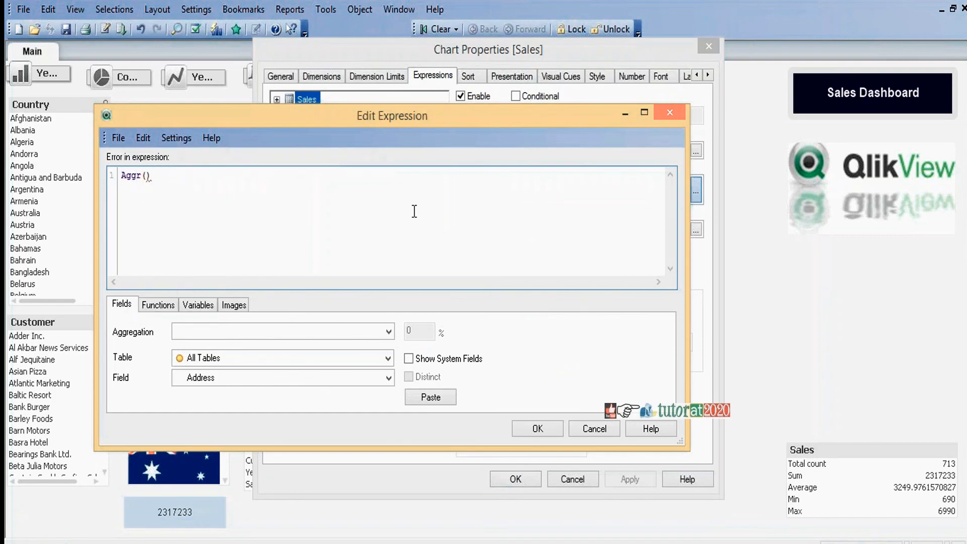
Step: Fill the Sales expression's Aggr function with Sum(Sales), grouped by Customer and Salesman
key(Left)
text(Sum (Sales)
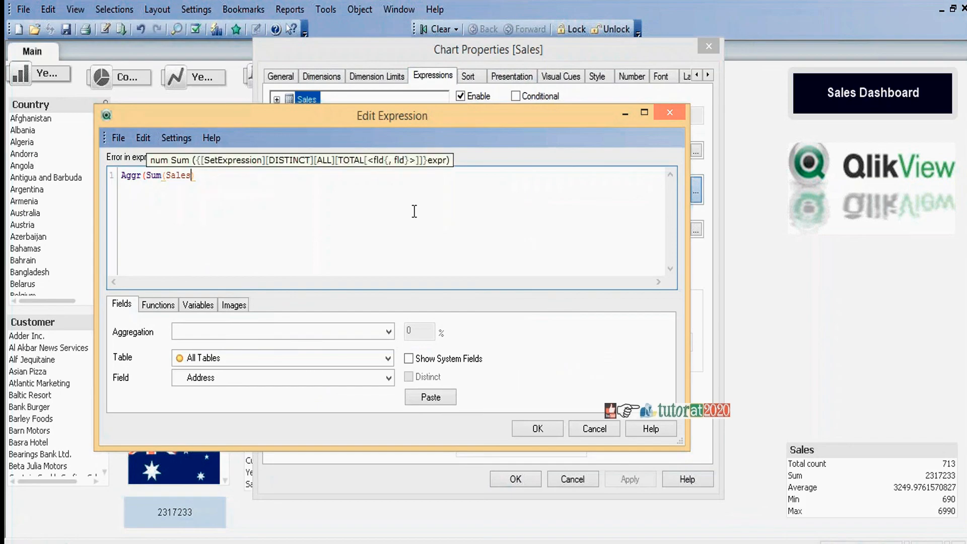
text(),)
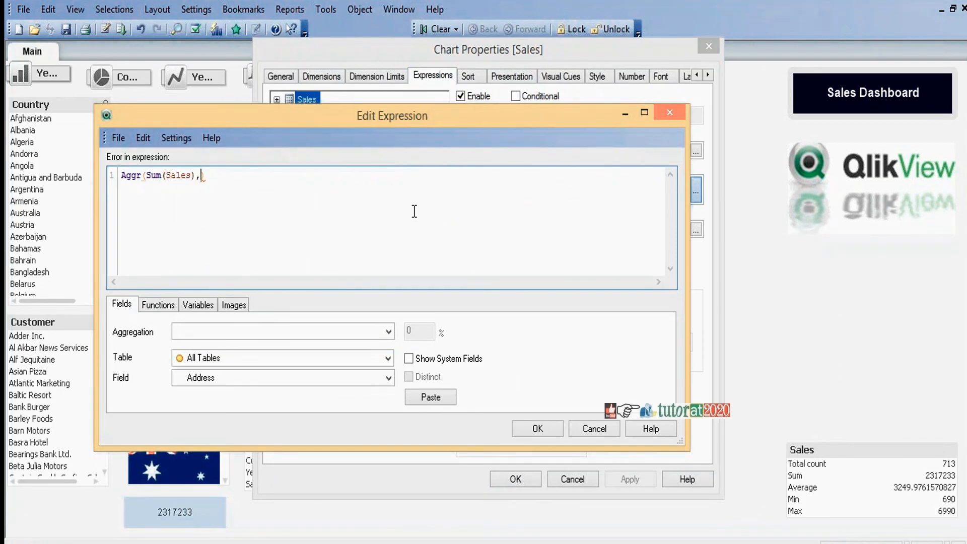
text(Customer)
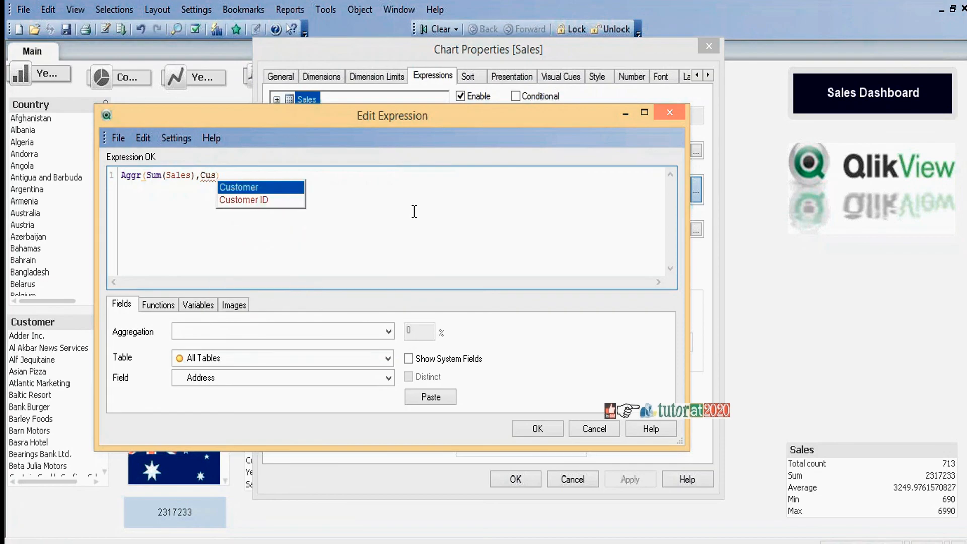
text(,Sal)
key(Down)
key(Return)
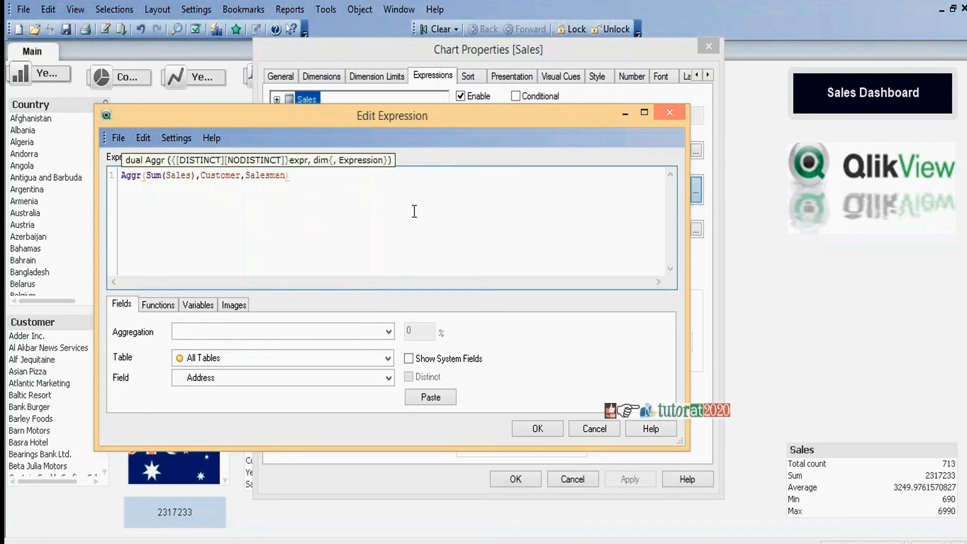
Step: Wrap Sum(Sales) in the Rank function within the Sales expression's Aggr formula
click(146, 174)
text(Rank)
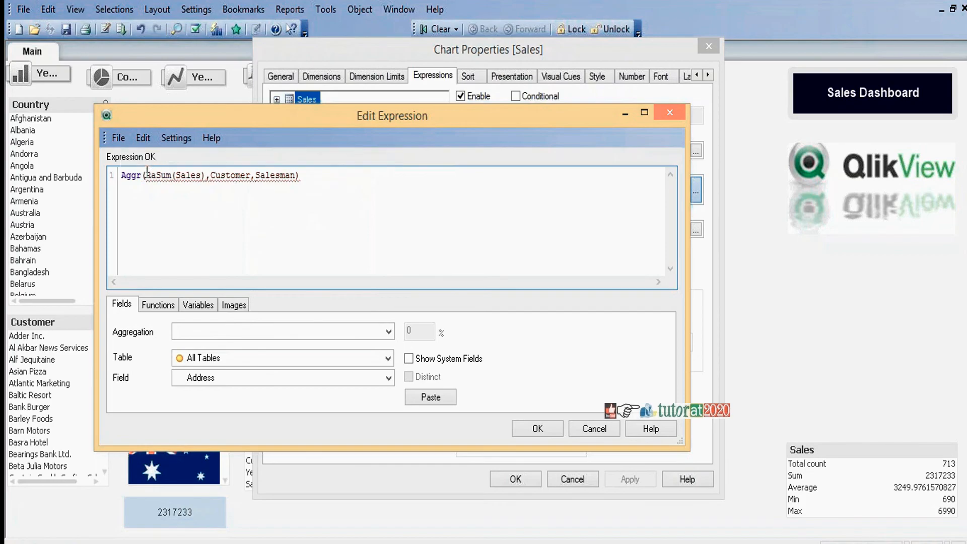
text(()
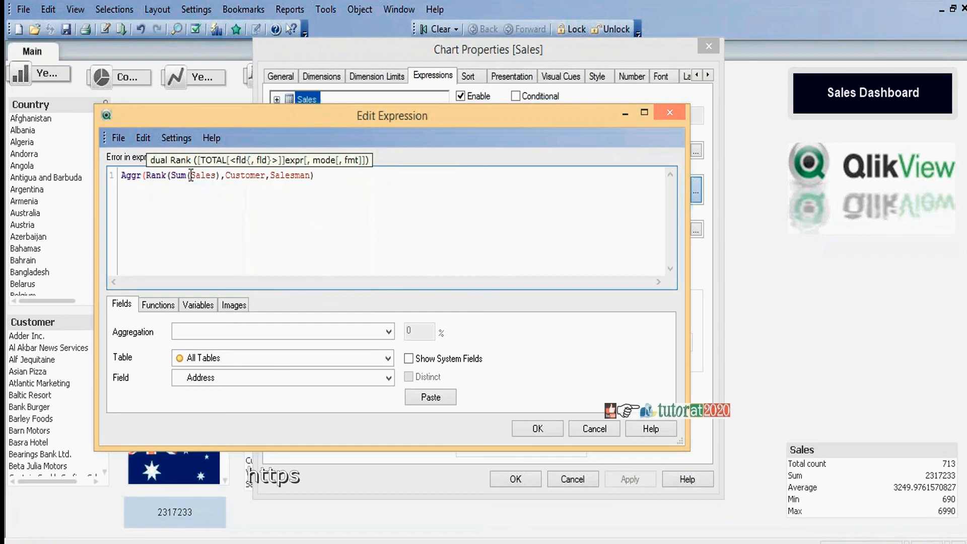
click(221, 176)
text())
Step: Enclose the ranked Aggr formula in an If with the condition =1 and the result Sum(Sales), and accept the expression and chart properties
click(123, 181)
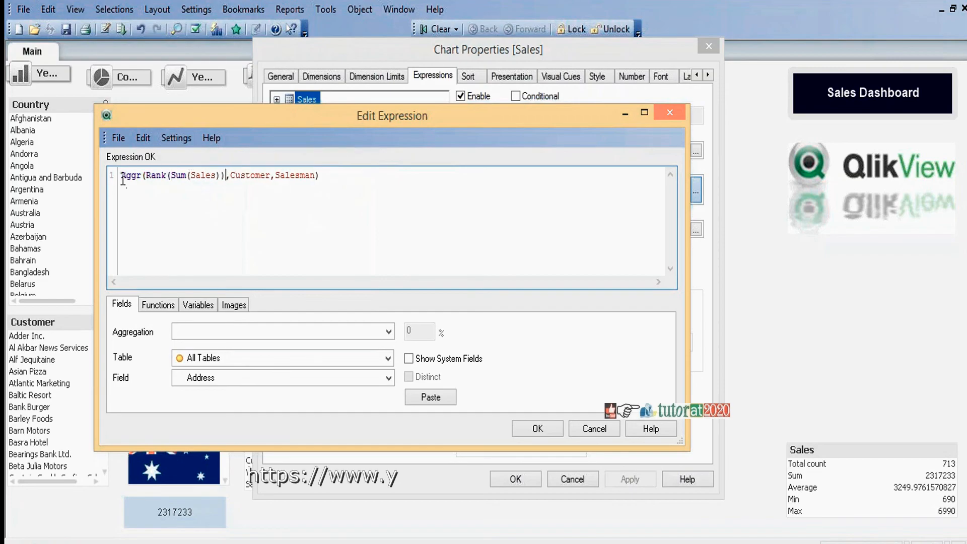
text(Tf()
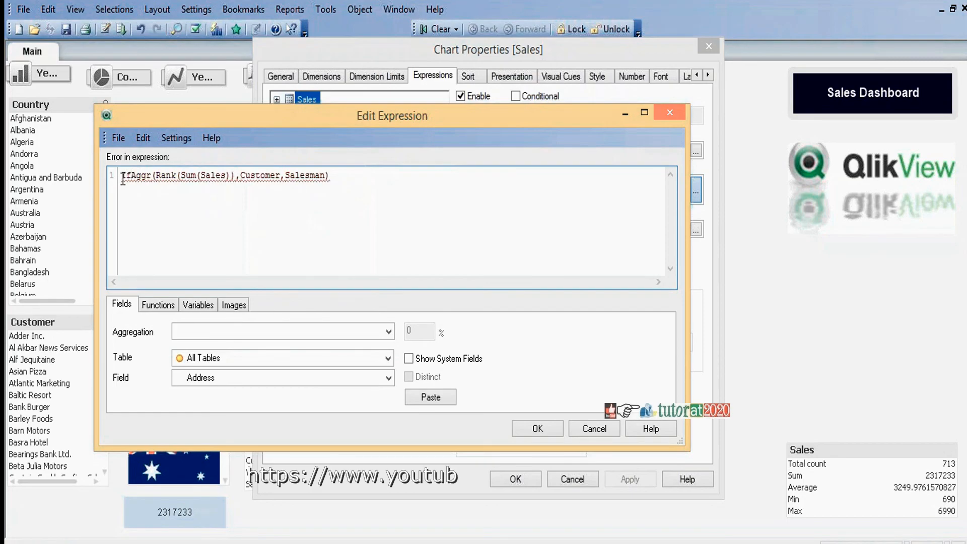
click(359, 178)
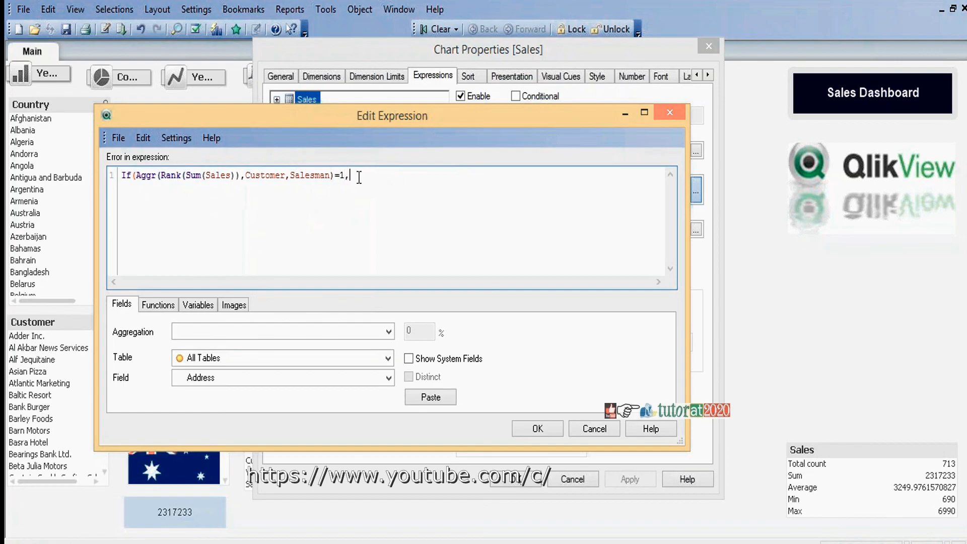
text(=1,)
text(Su)
text(m(Sal)
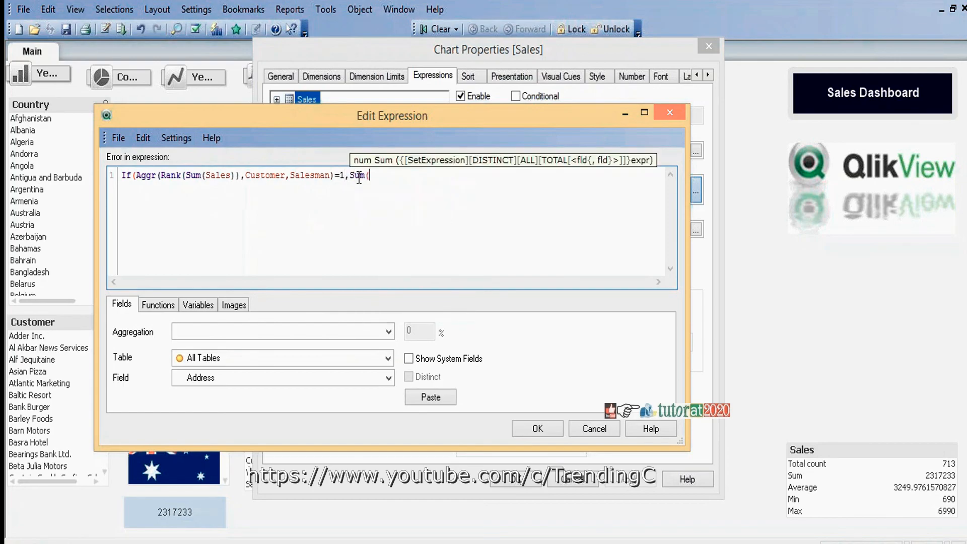
key(Return)
text()))
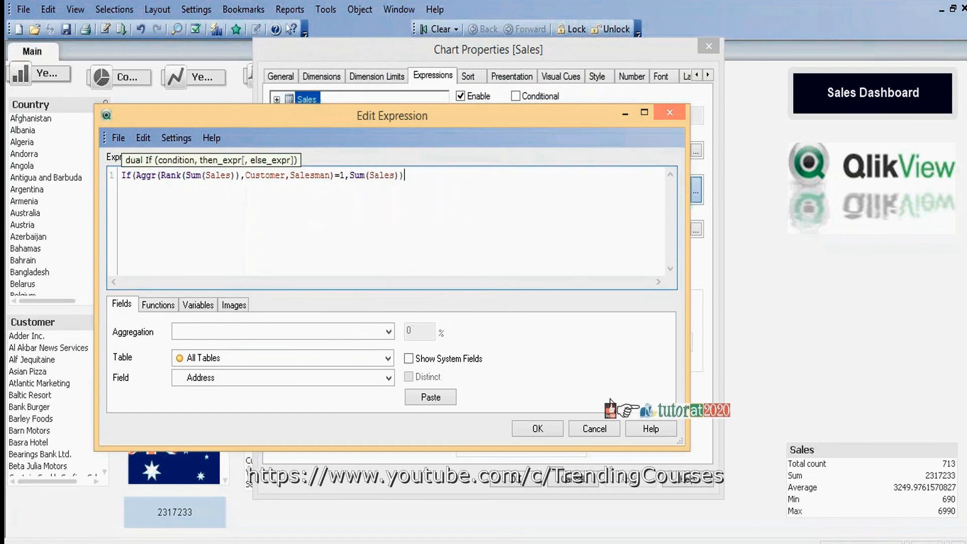
click(537, 429)
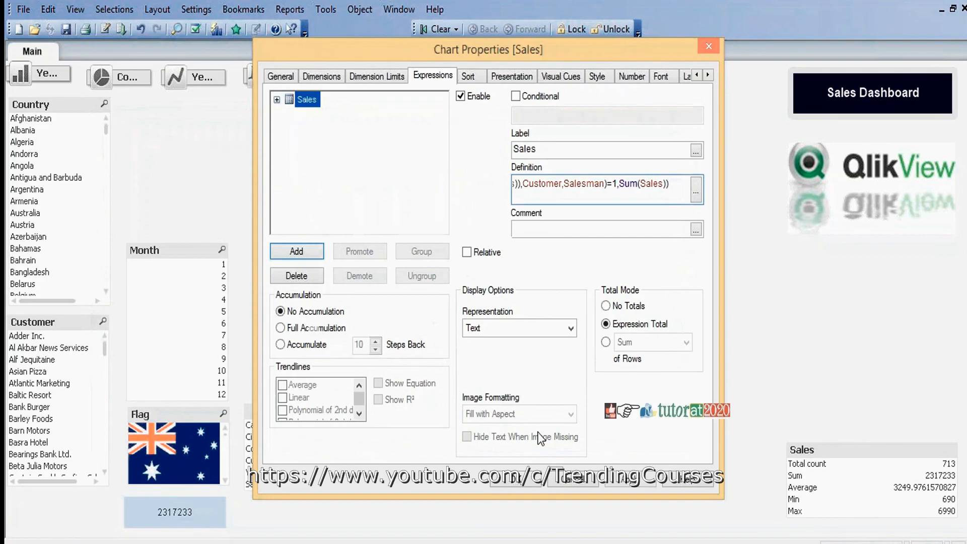
click(515, 481)
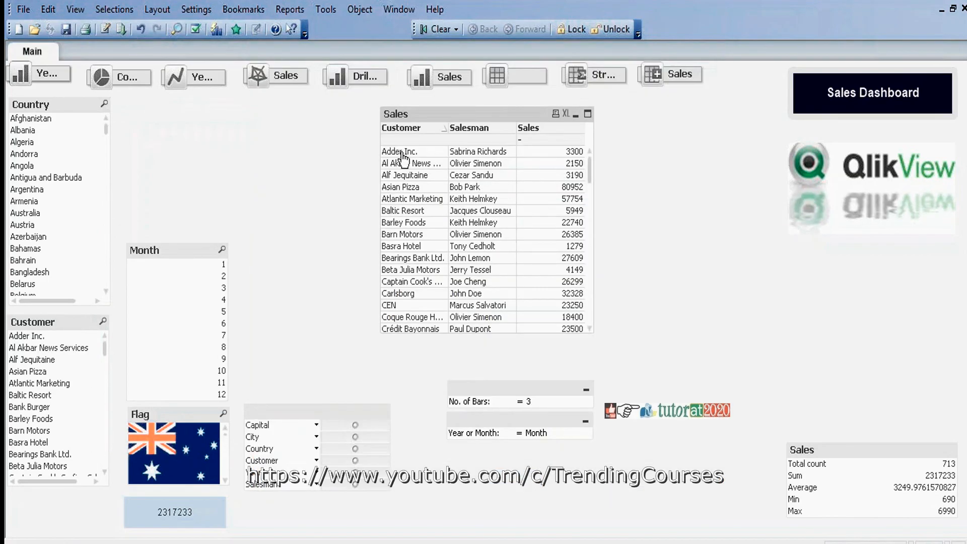